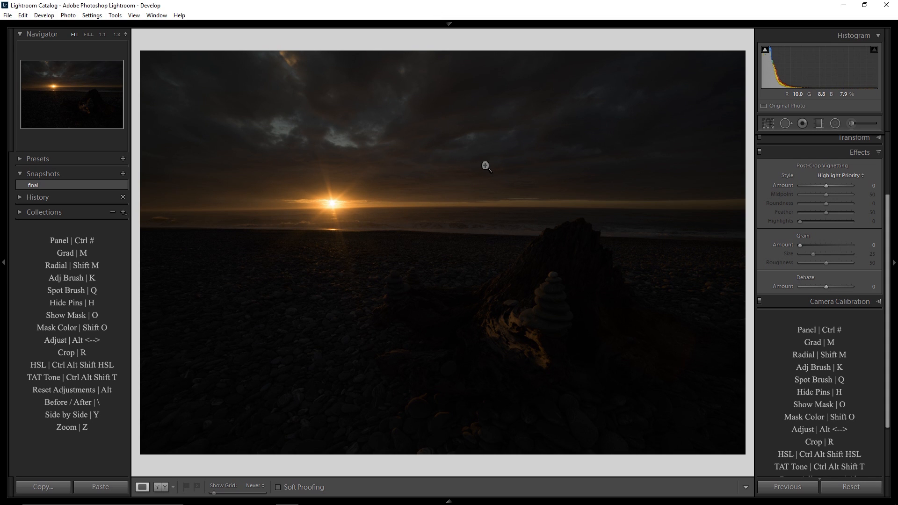
# Preview the photo with the "final" snapshot applied and reset all its develop settings
pyautogui.click(43, 184)
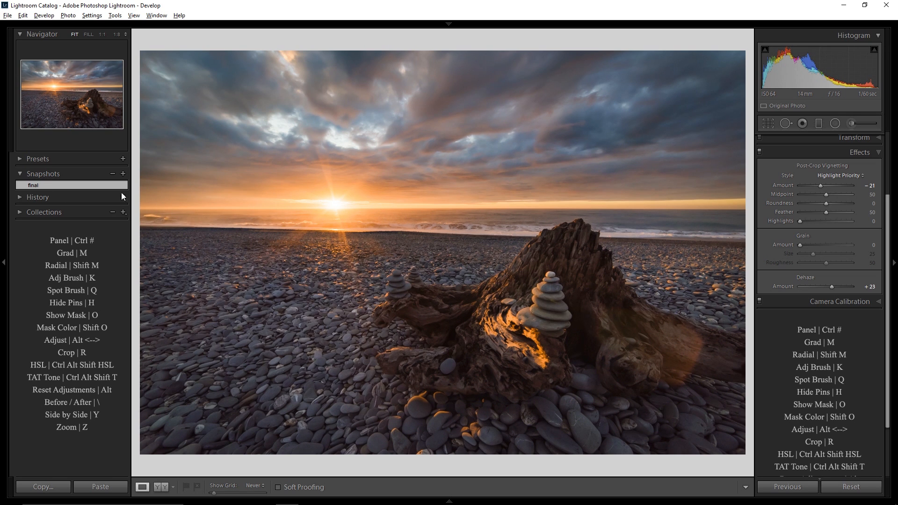
pyautogui.rightClick(445, 193)
pyautogui.moveTo(461, 200)
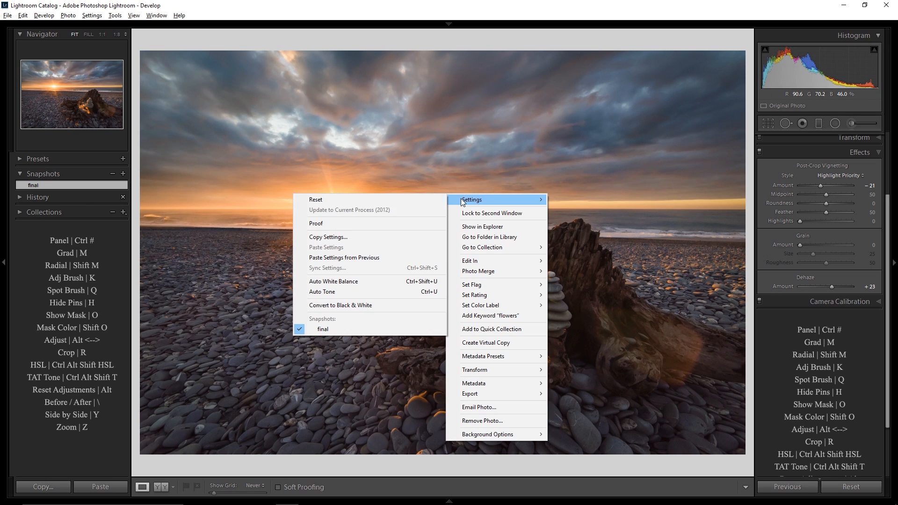
pyautogui.click(410, 201)
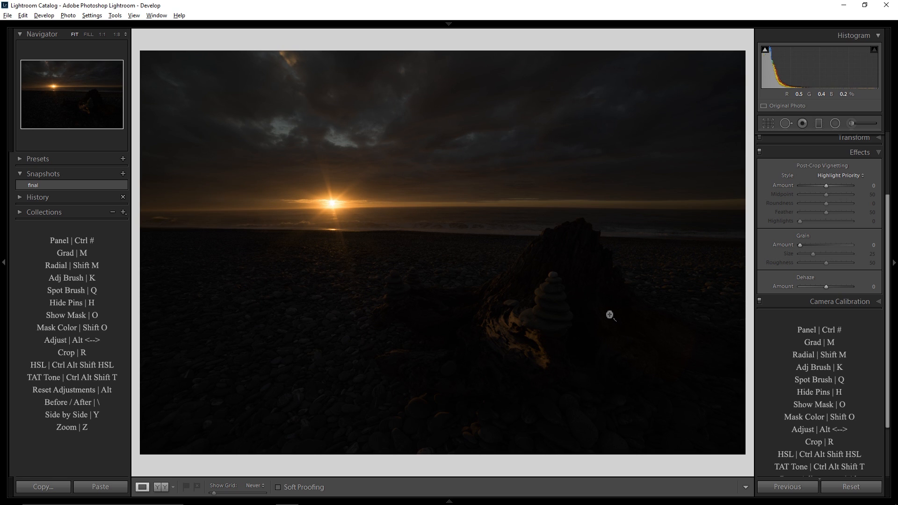
# Try the Camera Vivid profile in the camera calibration and return the photo to Camera Flat
pyautogui.scroll(4, 797, 335)
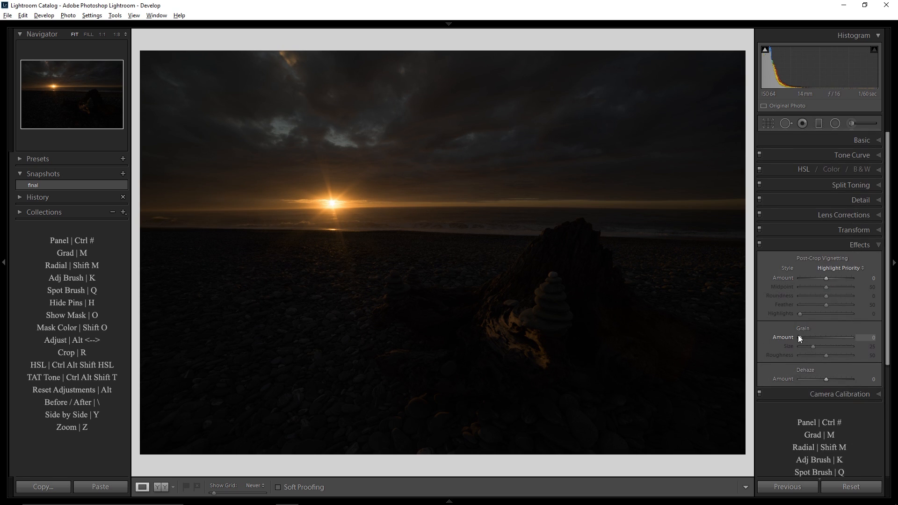
pyautogui.click(855, 393)
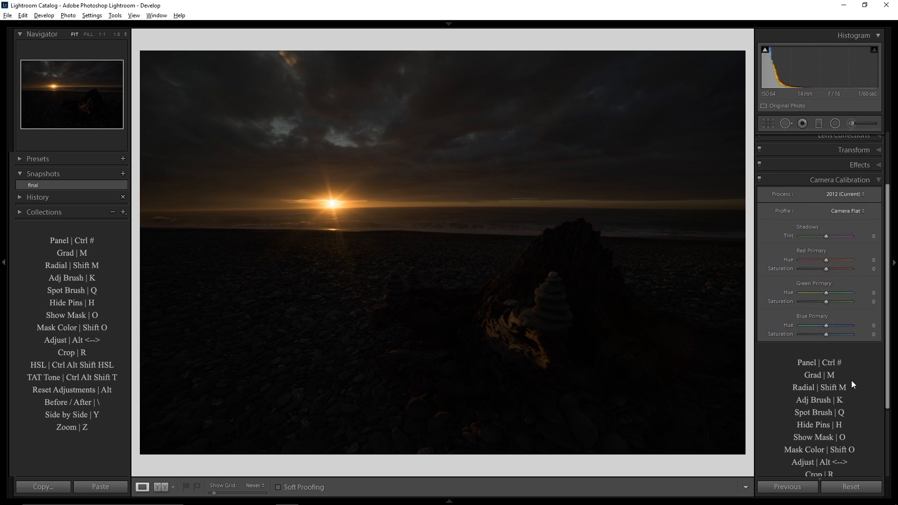
pyautogui.click(854, 212)
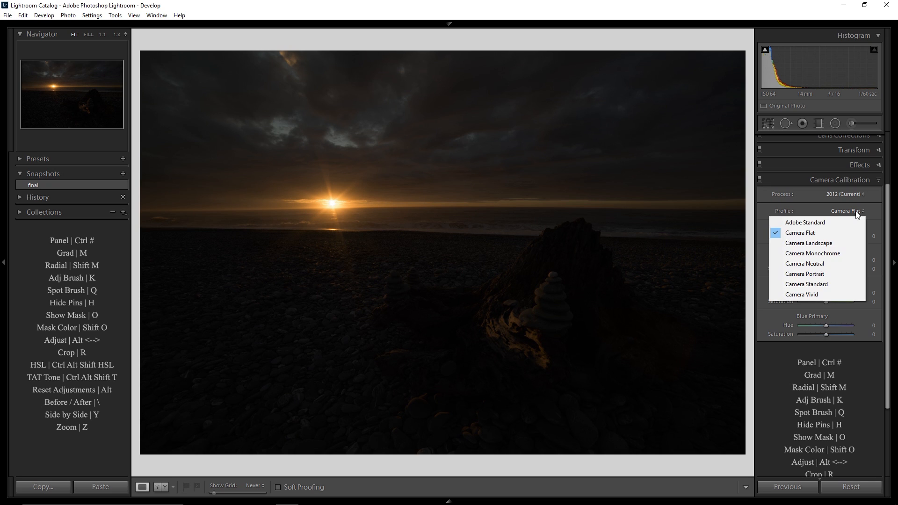
pyautogui.click(823, 294)
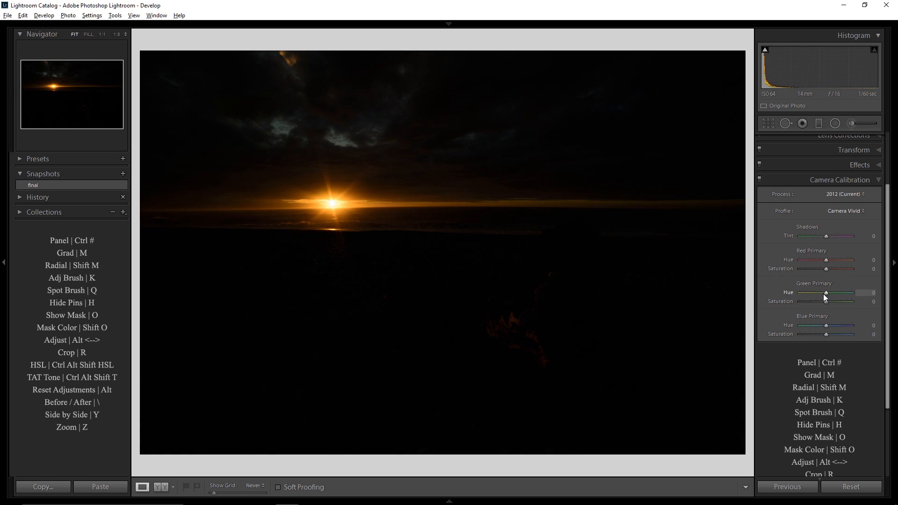
pyautogui.click(852, 207)
pyautogui.click(844, 233)
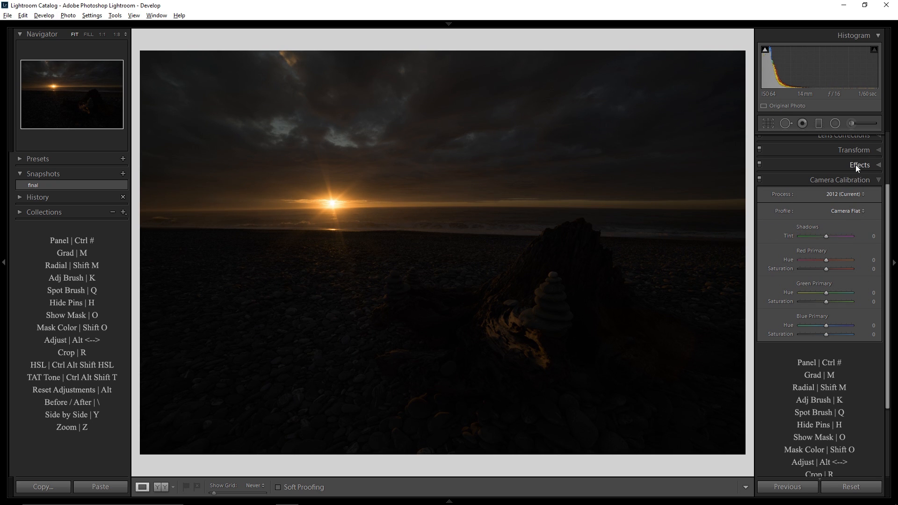
# Check the chromatic aberration option in the lens corrections and the photo's sharpening and noise reduction settings
pyautogui.scroll(3, 851, 239)
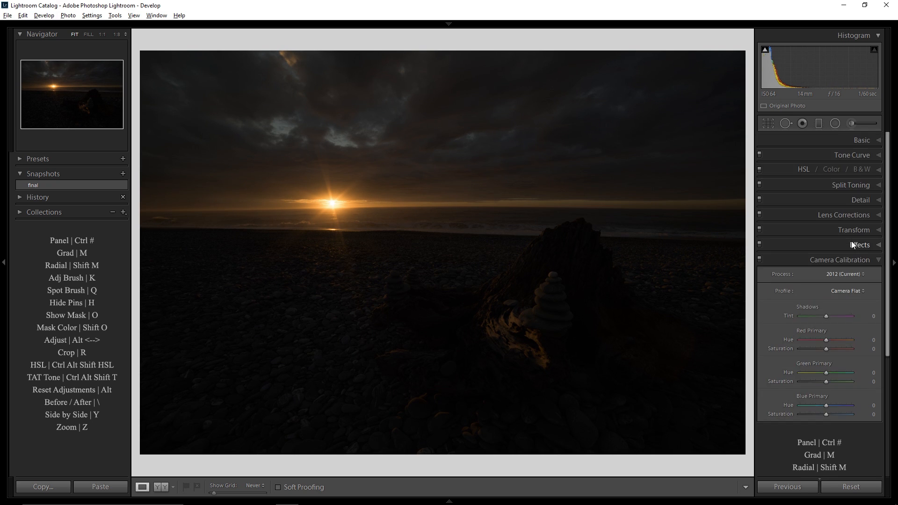
pyautogui.click(853, 214)
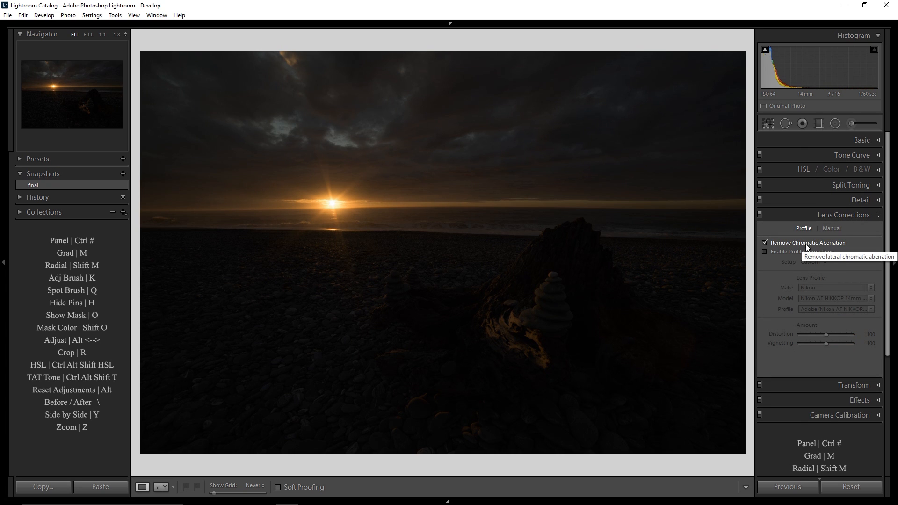
pyautogui.click(850, 200)
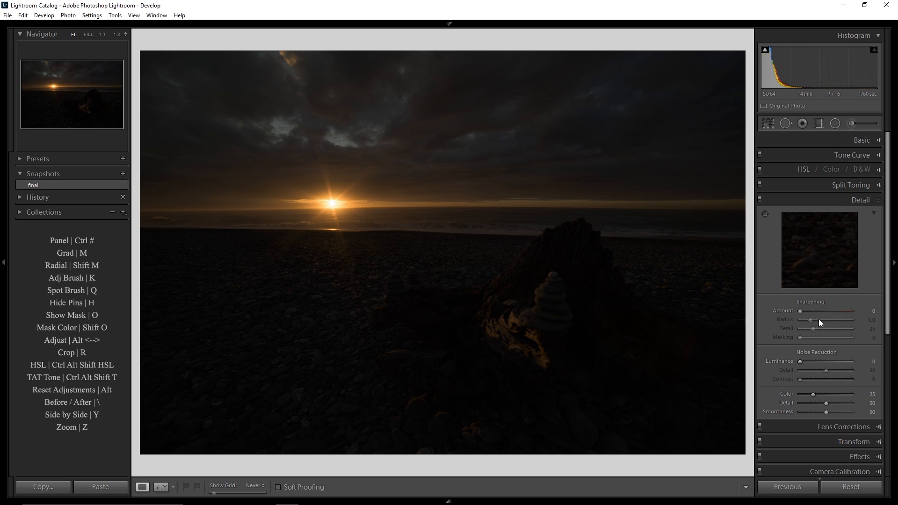
pyautogui.click(873, 200)
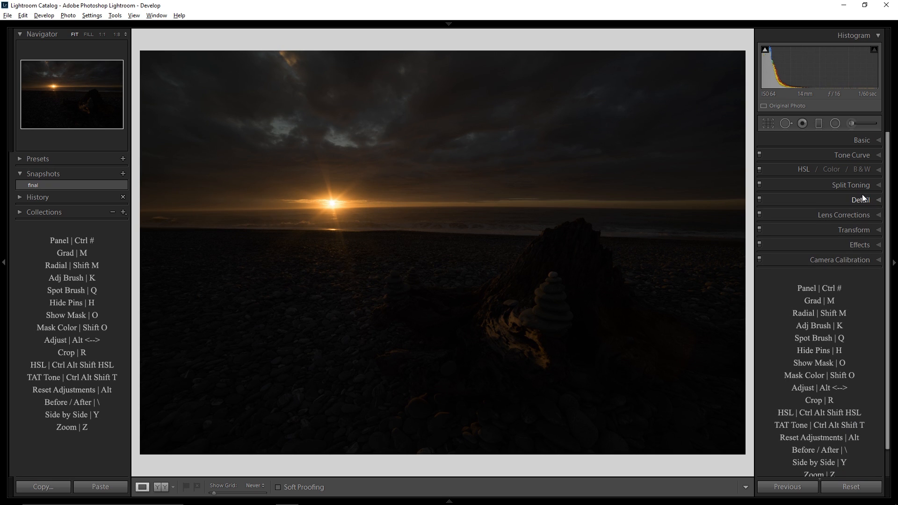
# Raise the photo's exposure to +3.47 and set the Dehaze amount to +21
pyautogui.click(853, 141)
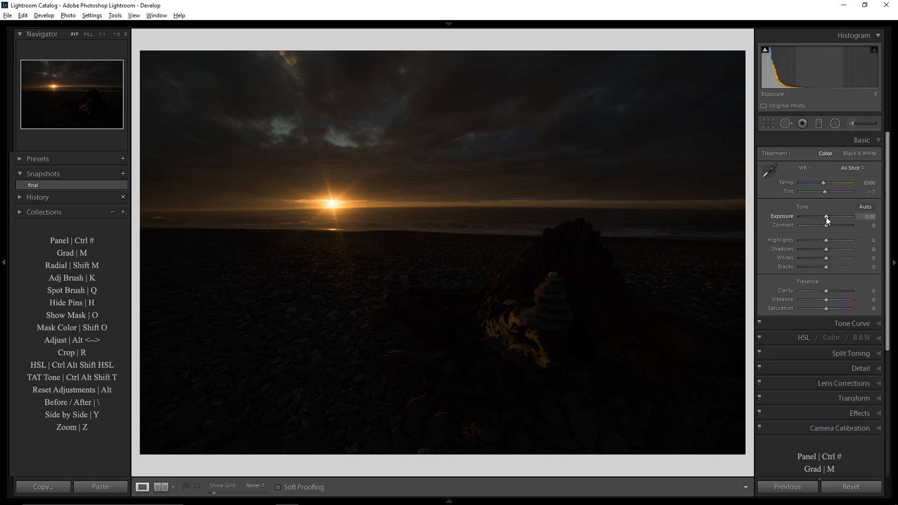
pyautogui.moveTo(826, 217); pyautogui.dragTo(843, 215)
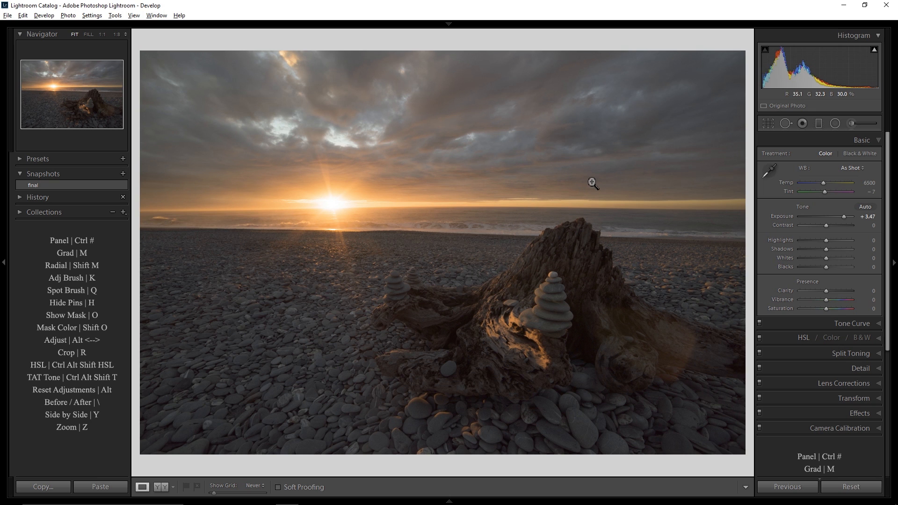
pyautogui.click(858, 414)
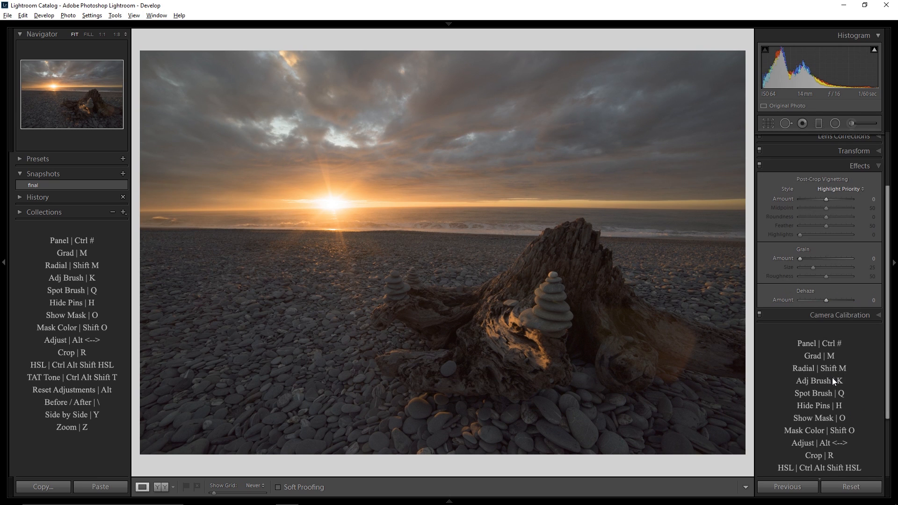
pyautogui.moveTo(826, 299); pyautogui.dragTo(831, 299)
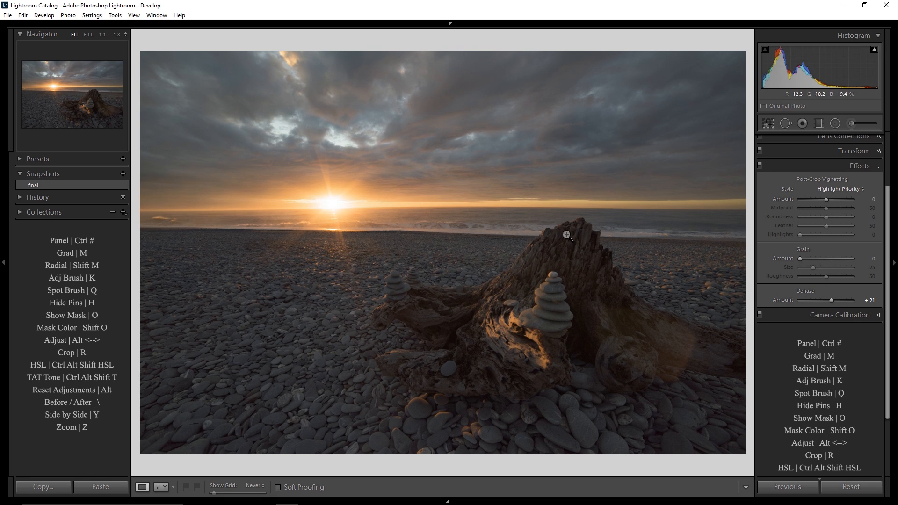
pyautogui.scroll(3, 794, 265)
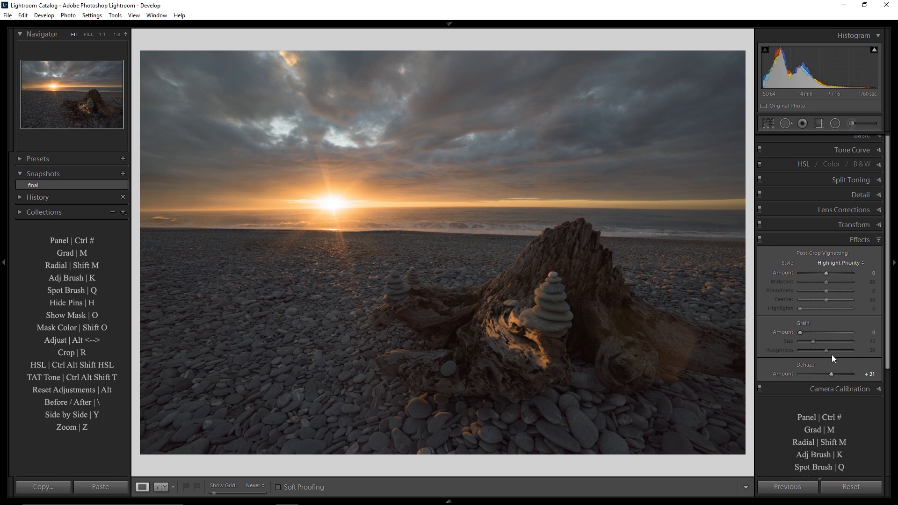
pyautogui.click(879, 240)
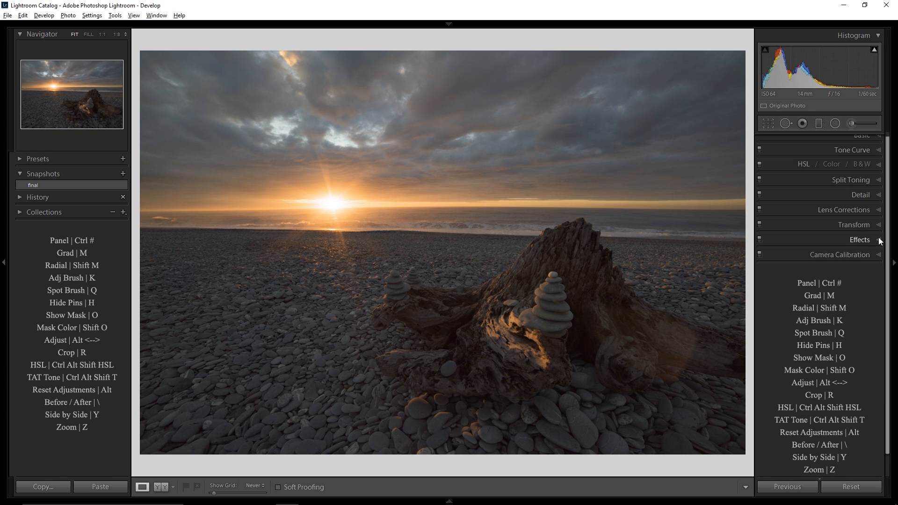
# Set the basic adjustments to Highlights -48, Shadows +26, Clarity +24, Vibrance +19 and Saturation +21
pyautogui.click(862, 141)
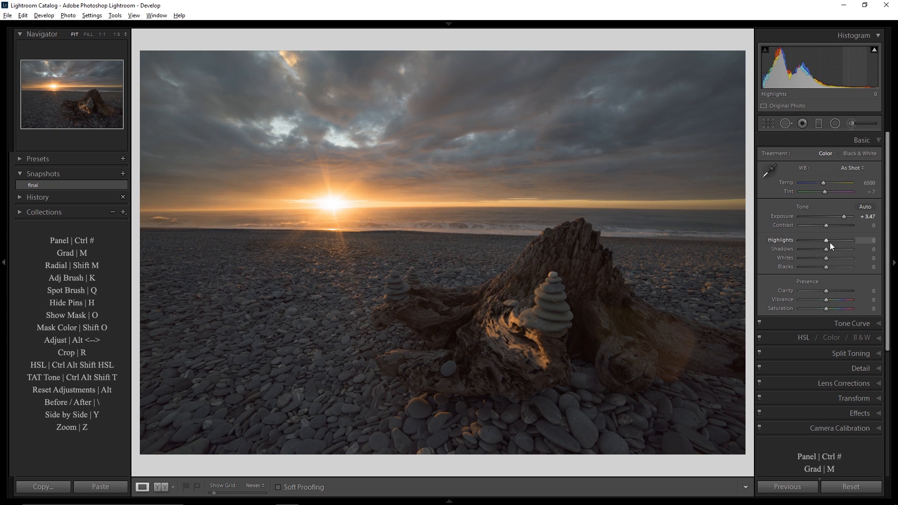
pyautogui.moveTo(826, 240); pyautogui.dragTo(813, 240)
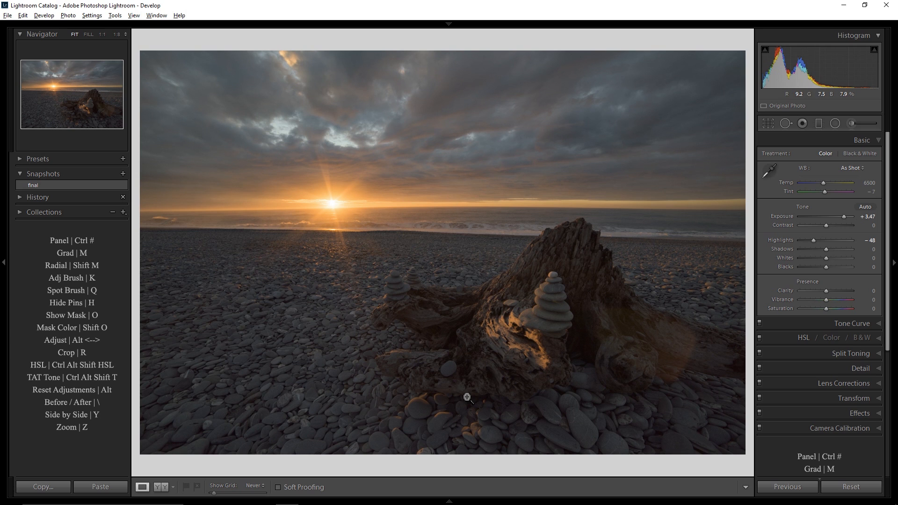
pyautogui.moveTo(826, 249); pyautogui.dragTo(834, 249)
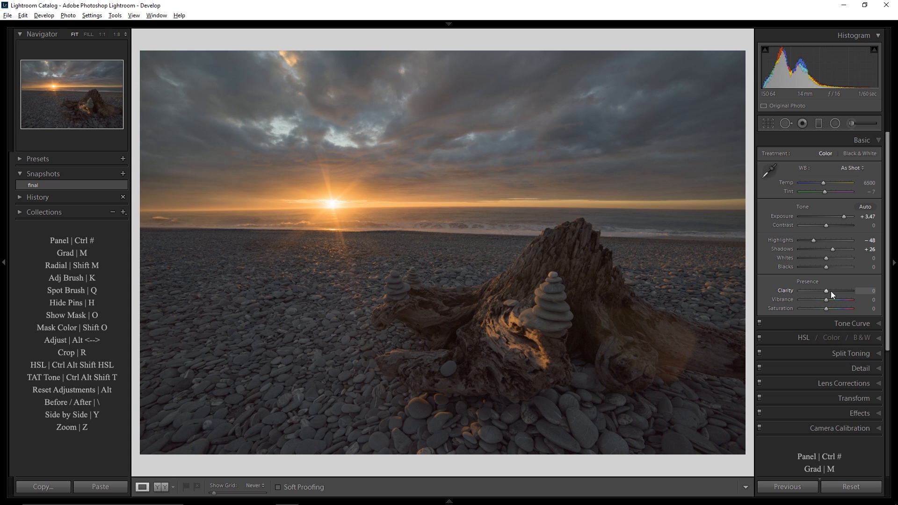
pyautogui.moveTo(826, 293); pyautogui.dragTo(834, 293)
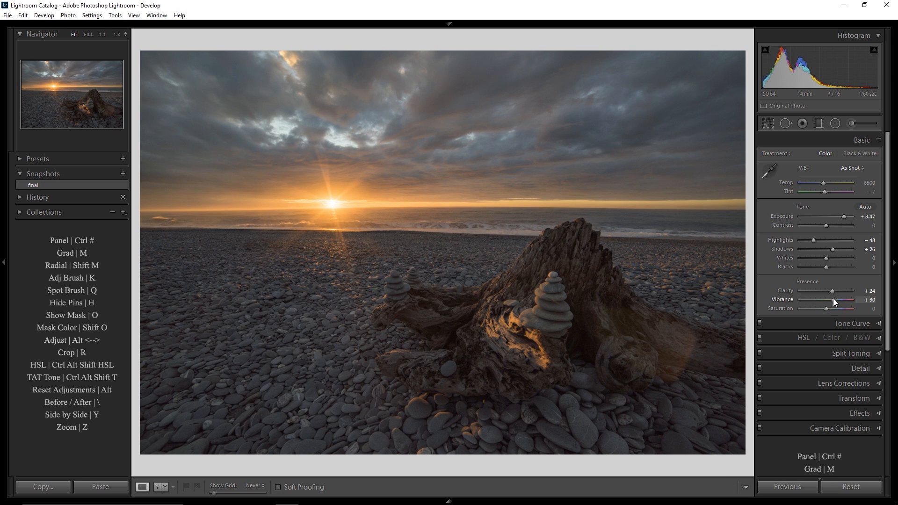
pyautogui.moveTo(832, 298)
pyautogui.mouseDown()
pyautogui.moveTo(832, 307)
pyautogui.moveTo(831, 299)
pyautogui.mouseUp()
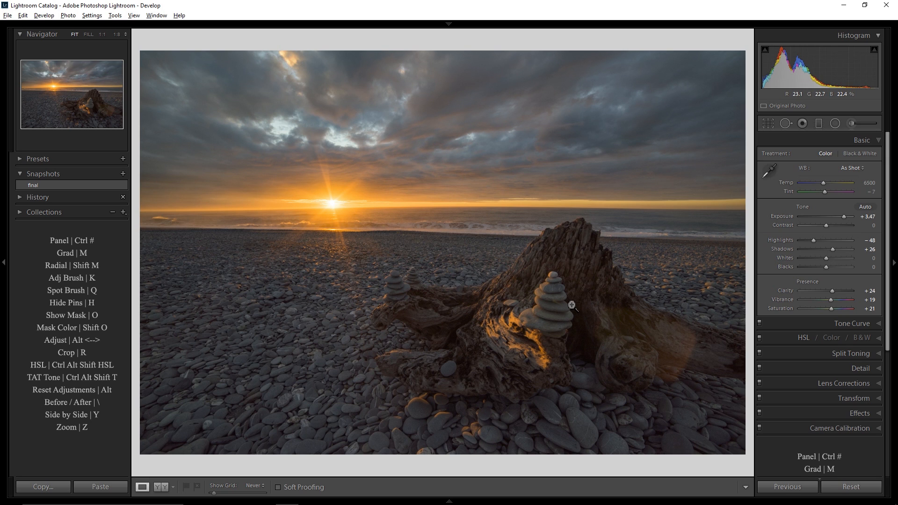
# Reset the graduated filter's settings and brighten the pebble foreground with a gradient fading up across the horizon, using exposure 0.47 and contrast 10
pyautogui.click(818, 124)
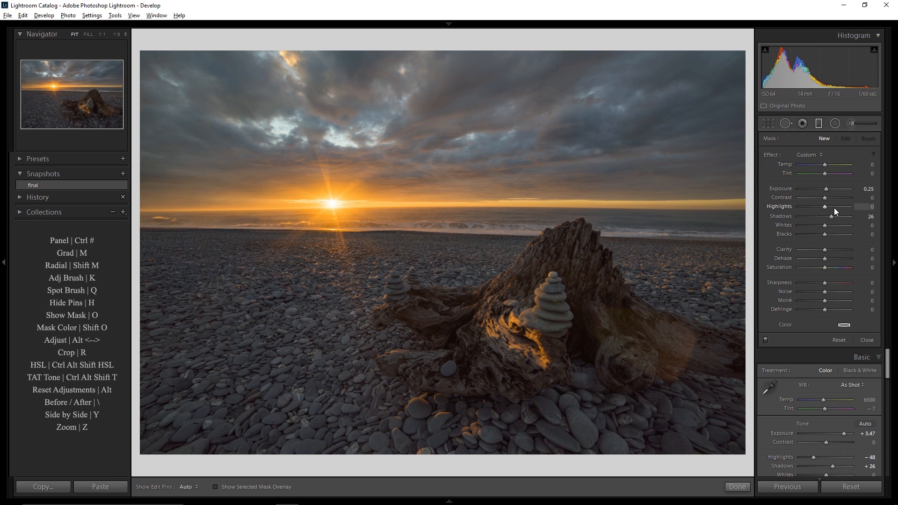
pyautogui.doubleClick(772, 154)
pyautogui.press('alt')
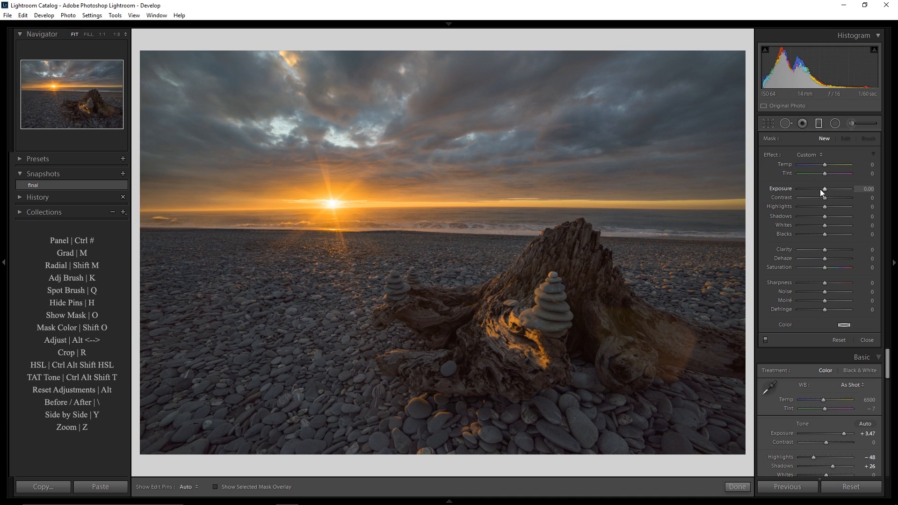
pyautogui.moveTo(823, 189); pyautogui.dragTo(826, 189)
pyautogui.moveTo(423, 265); pyautogui.dragTo(421, 150)
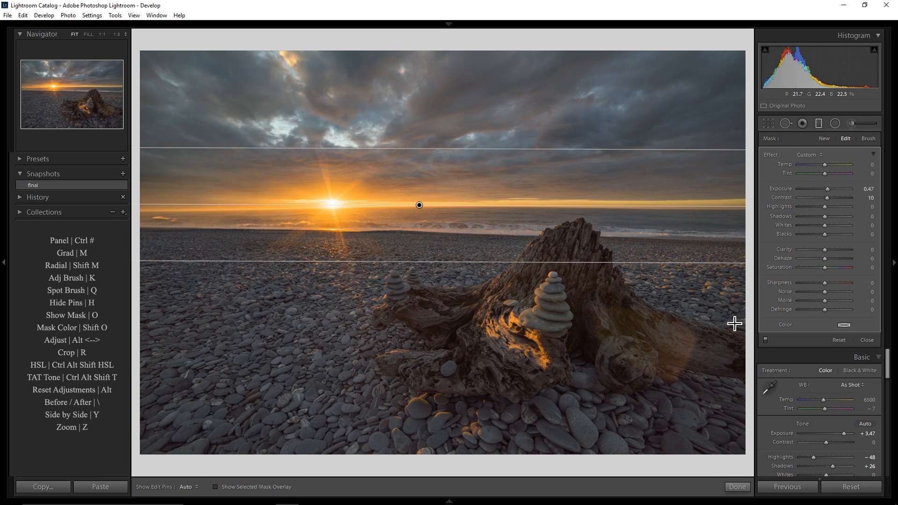
pyautogui.click(866, 339)
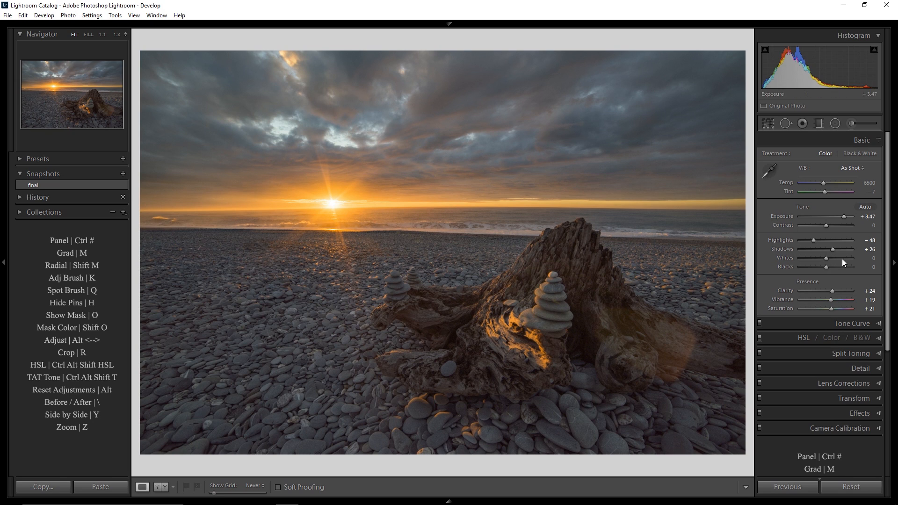
# Shape the RGB point curve with one point slightly lowering the deep shadows and another lifting the midtones
pyautogui.click(859, 323)
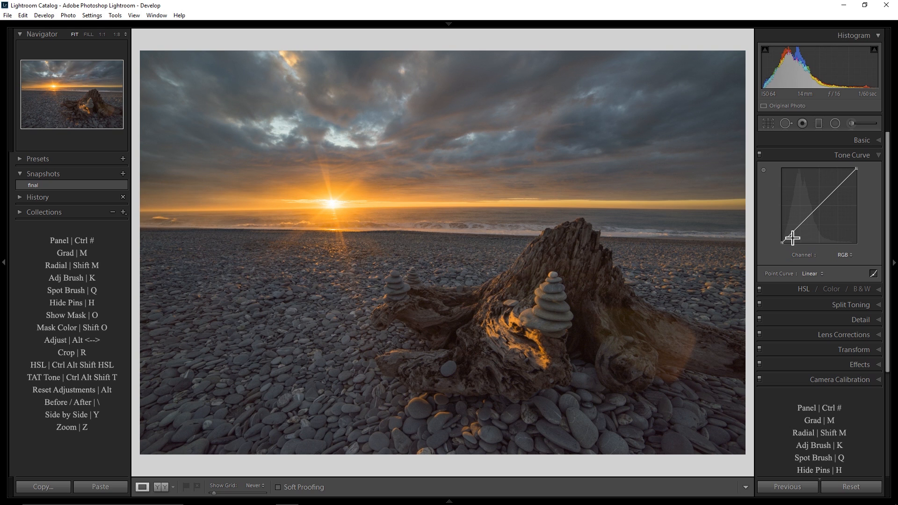
pyautogui.moveTo(792, 239); pyautogui.dragTo(812, 204)
pyautogui.moveTo(790, 239); pyautogui.dragTo(790, 236)
pyautogui.moveTo(812, 204); pyautogui.dragTo(812, 205)
pyautogui.moveTo(790, 238); pyautogui.dragTo(789, 239)
pyautogui.moveTo(812, 206); pyautogui.dragTo(813, 206)
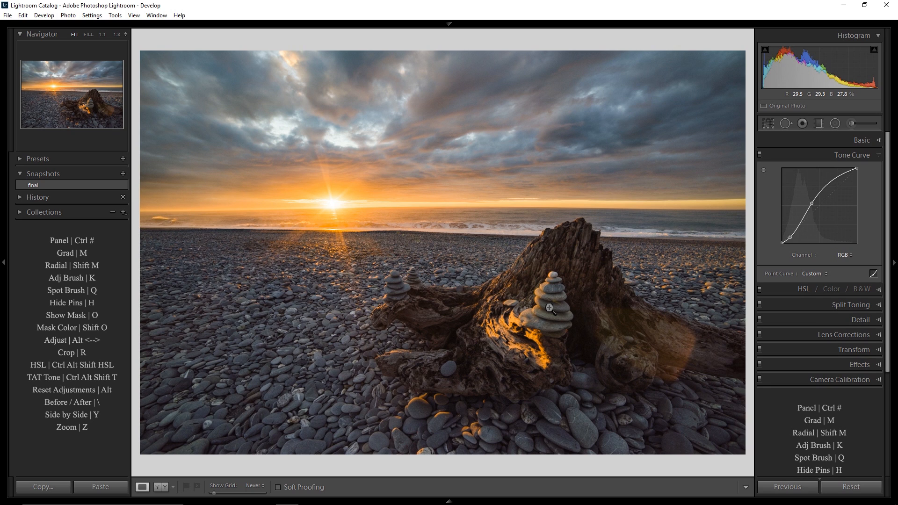
# Warm the white balance to a temperature of 6865 and set the tint to +4
pyautogui.click(859, 139)
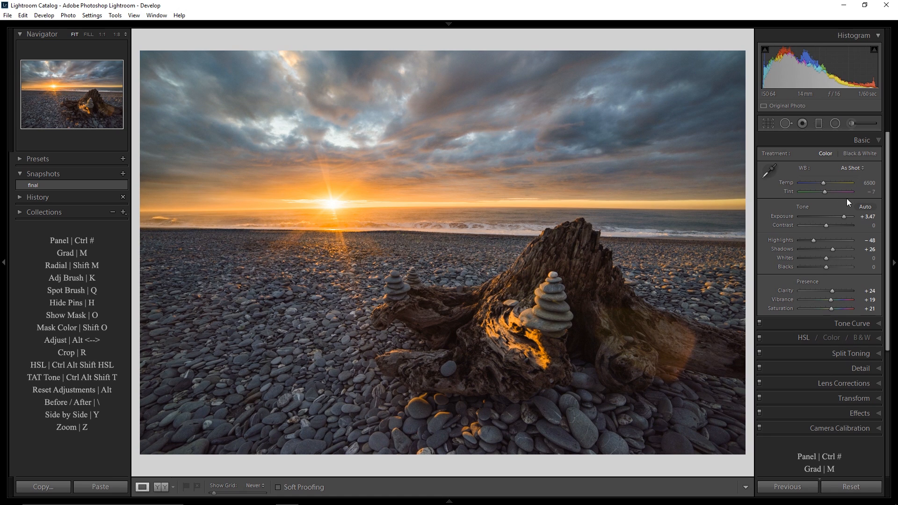
pyautogui.moveTo(822, 181); pyautogui.dragTo(823, 181)
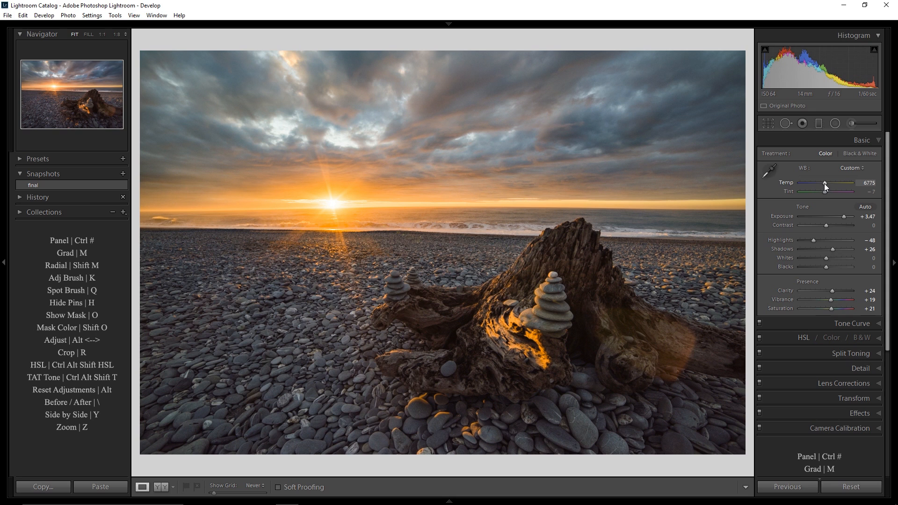
pyautogui.moveTo(824, 184); pyautogui.dragTo(824, 183)
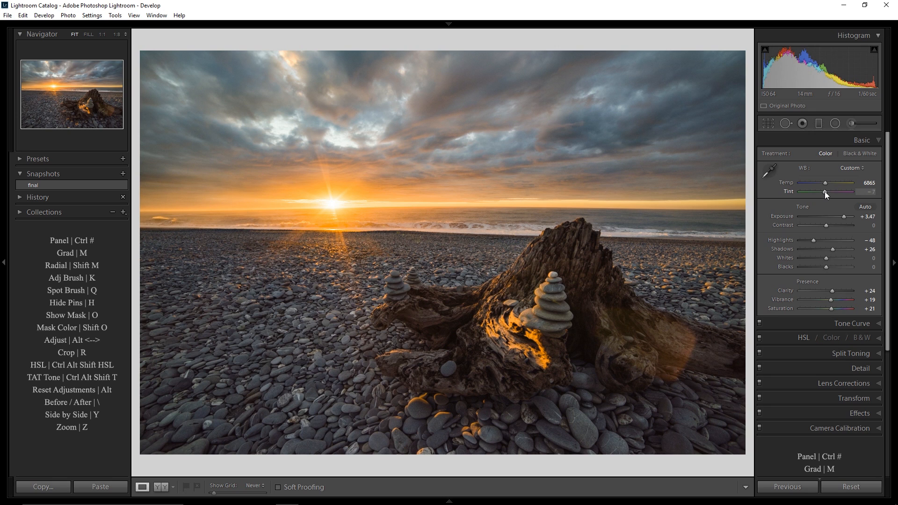
pyautogui.moveTo(825, 192); pyautogui.dragTo(824, 192)
pyautogui.moveTo(827, 192); pyautogui.dragTo(826, 191)
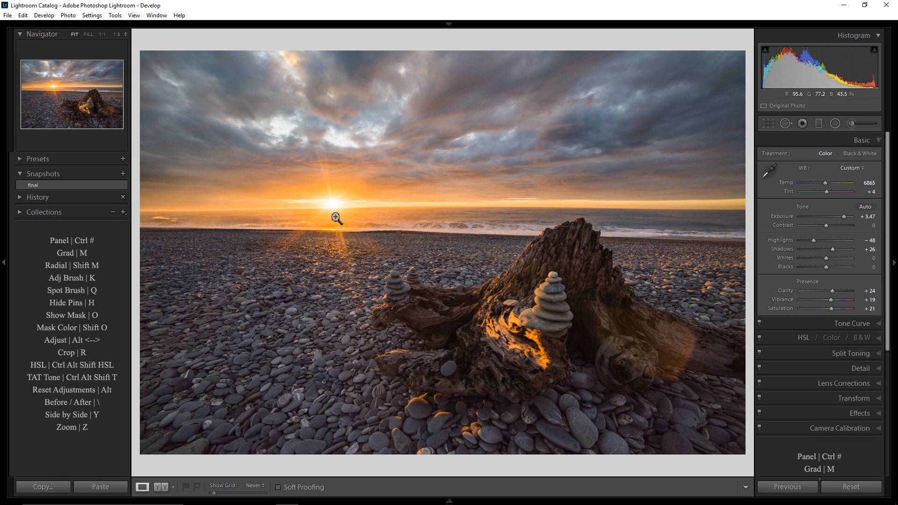
# Add a highlights point to the RGB tone curve at about 73.3 / 84.7 %
pyautogui.click(863, 324)
pyautogui.moveTo(840, 181); pyautogui.dragTo(812, 205)
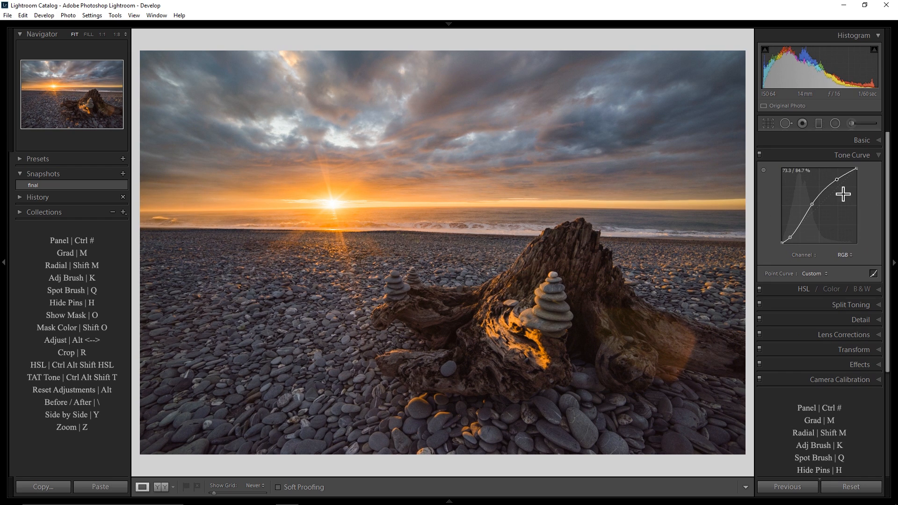
# Use the HSL targeted adjustment directly on the orange glow around the sun, trying its hue and raising its saturation
pyautogui.click(793, 289)
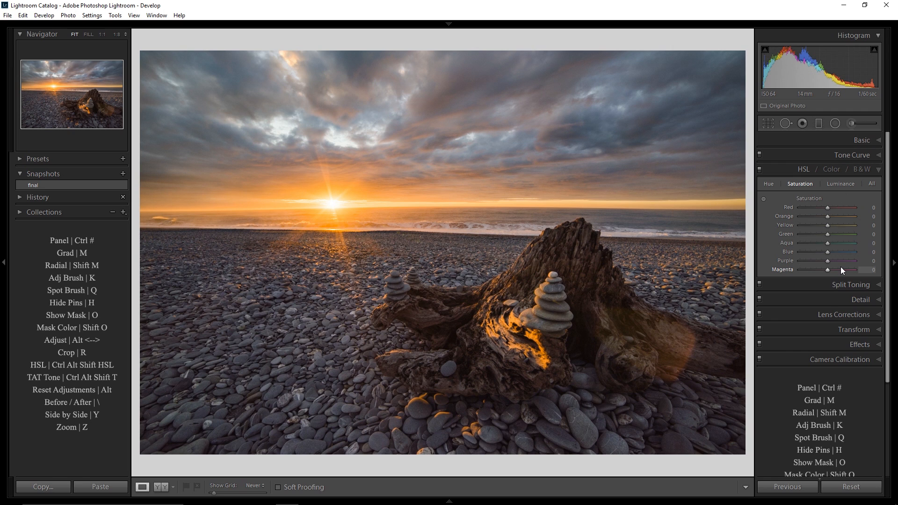
pyautogui.click(769, 184)
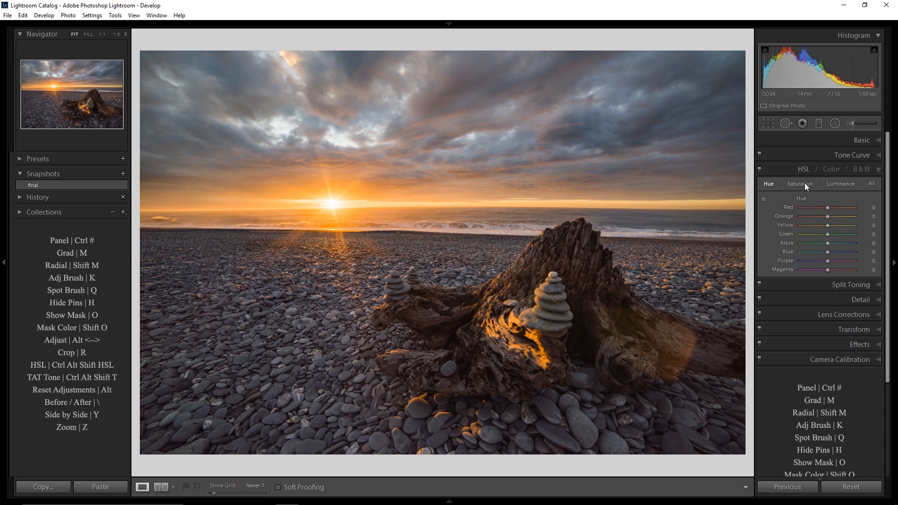
pyautogui.click(763, 199)
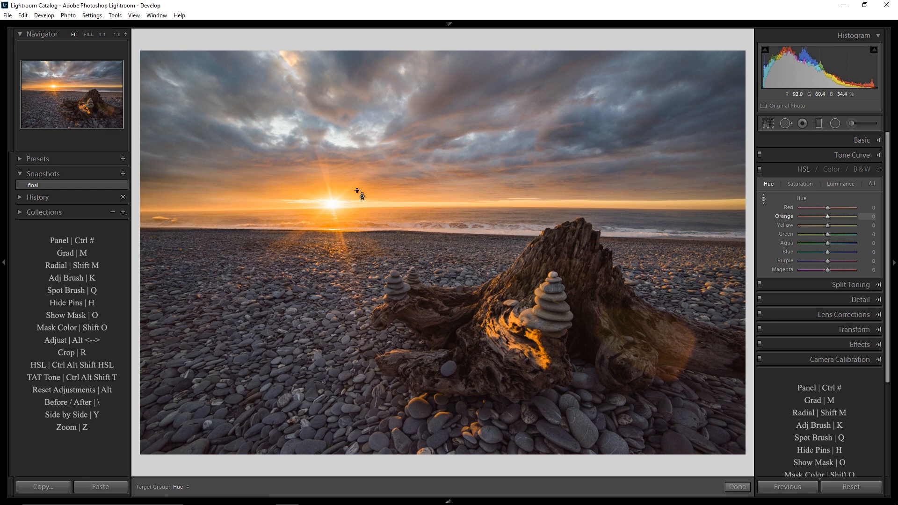
pyautogui.moveTo(356, 191)
pyautogui.mouseDown()
pyautogui.moveTo(356, 159)
pyautogui.moveTo(356, 190)
pyautogui.mouseUp()
pyautogui.moveTo(356, 193); pyautogui.dragTo(356, 192)
pyautogui.click(800, 182)
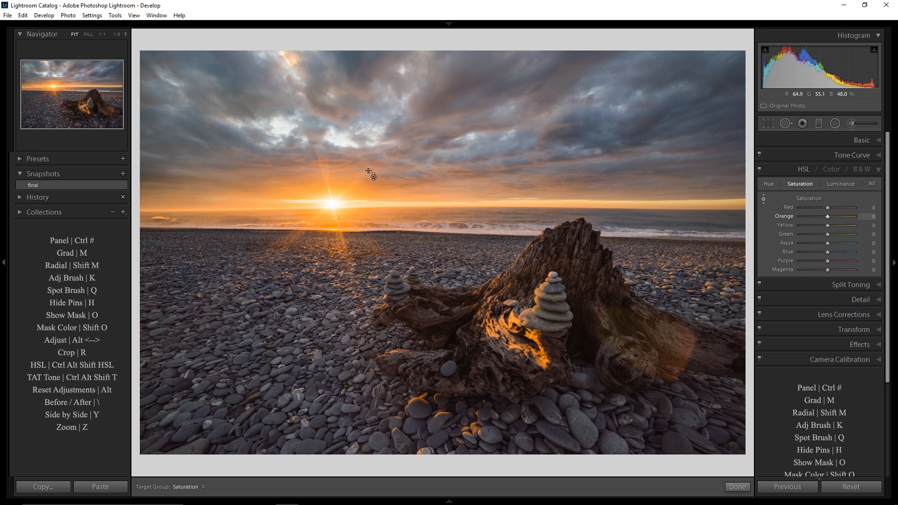
pyautogui.moveTo(344, 165); pyautogui.dragTo(344, 154)
# Set the HSL orange hue to -11, the orange saturation to -11 and the red saturation to +18
pyautogui.click(768, 183)
pyautogui.moveTo(827, 217); pyautogui.dragTo(822, 215)
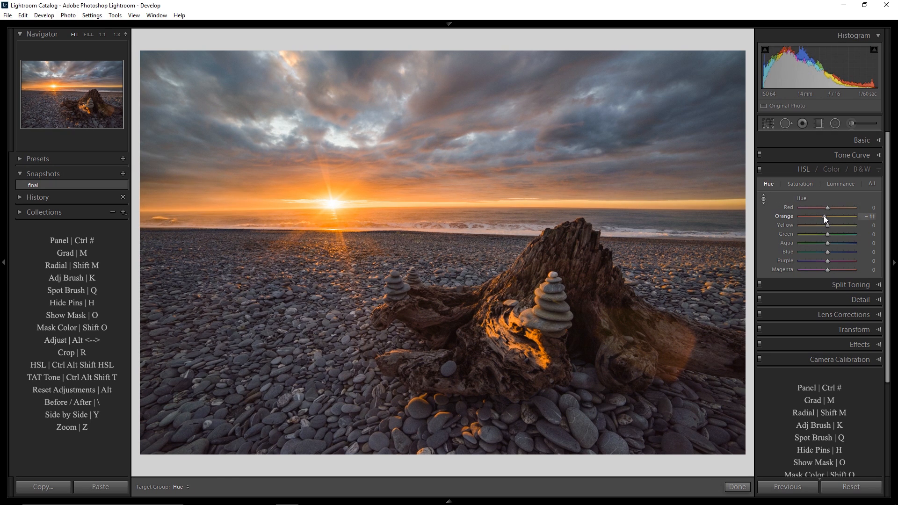
pyautogui.click(799, 183)
pyautogui.moveTo(831, 217)
pyautogui.mouseDown()
pyautogui.moveTo(822, 217)
pyautogui.moveTo(830, 207)
pyautogui.moveTo(824, 216)
pyautogui.mouseUp()
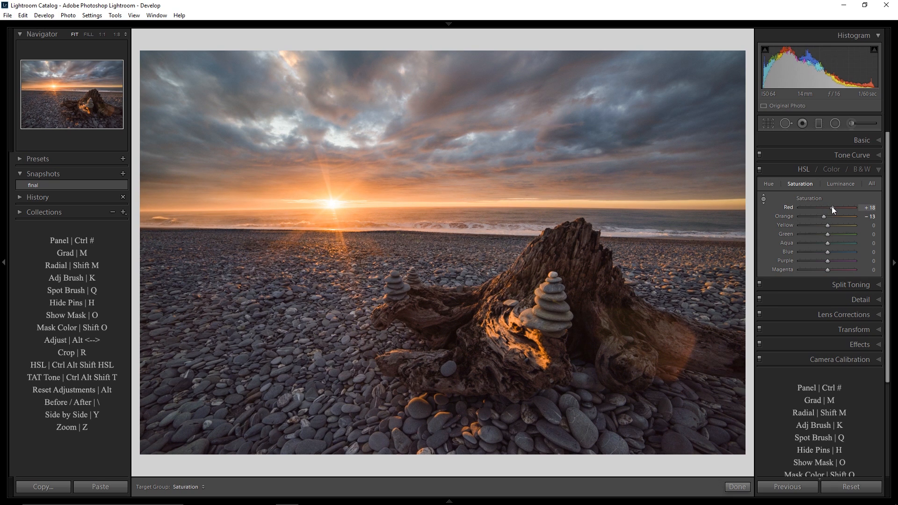
pyautogui.moveTo(823, 218); pyautogui.dragTo(824, 217)
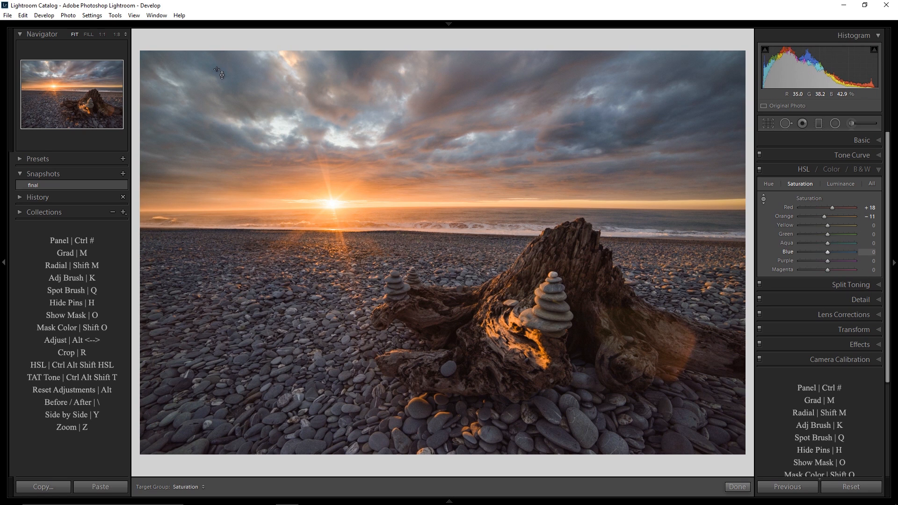
# Raise the blue saturation from the clouds with the targeted adjustment, and compare the photo with and without the HSL changes
pyautogui.moveTo(215, 69); pyautogui.dragTo(216, 57)
pyautogui.click(760, 172)
pyautogui.click(760, 171)
pyautogui.click(759, 171)
pyautogui.click(759, 172)
# Examine the fine detail of the driftwood, pebbles and stacked stones at 1:1 with the sharpening settings open
pyautogui.click(847, 299)
pyautogui.click(510, 304)
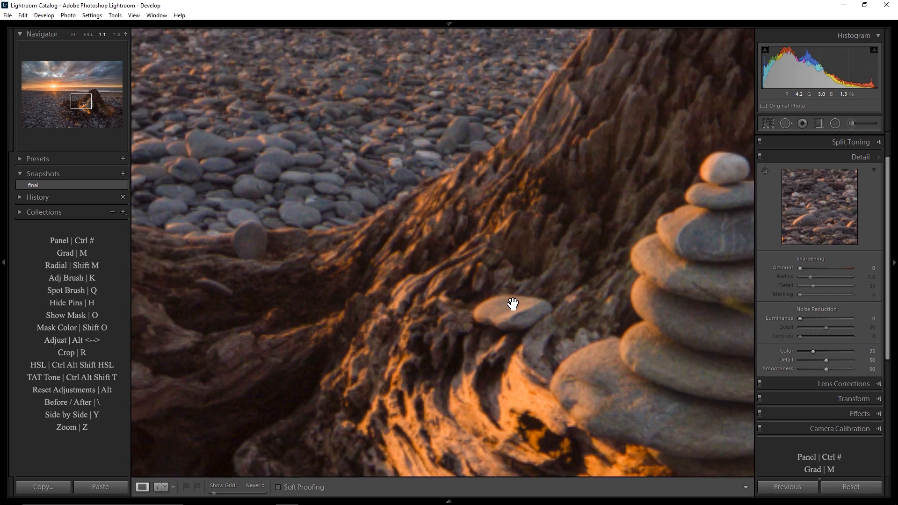
pyautogui.moveTo(557, 240); pyautogui.dragTo(476, 331)
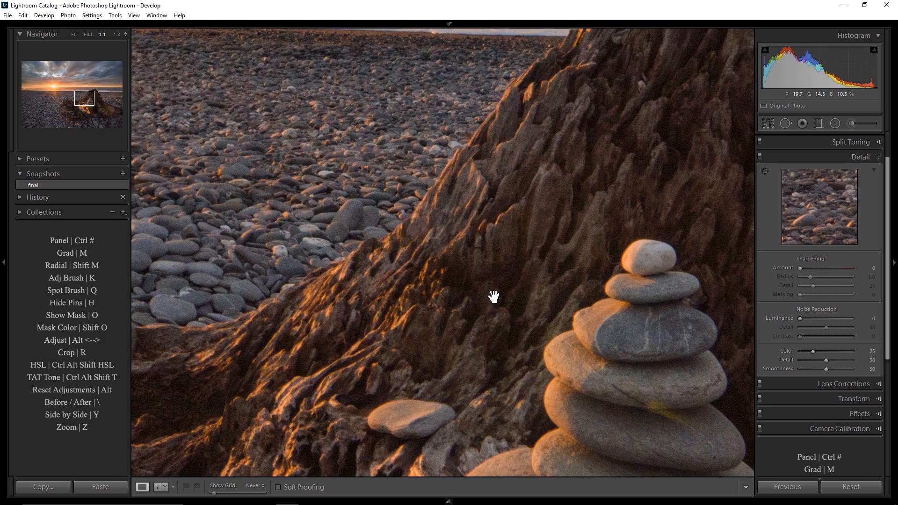
pyautogui.moveTo(536, 288); pyautogui.dragTo(631, 125)
pyautogui.moveTo(427, 243); pyautogui.dragTo(557, 335)
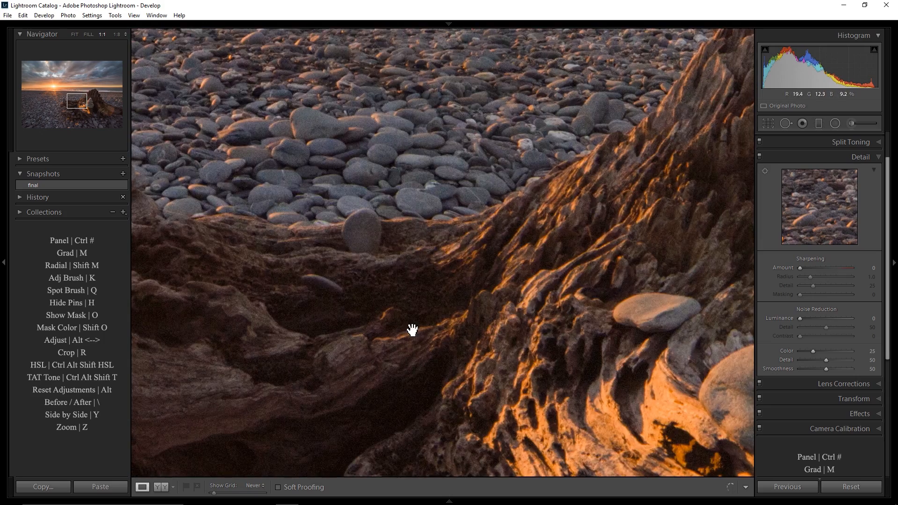
pyautogui.moveTo(406, 329); pyautogui.dragTo(538, 307)
pyautogui.moveTo(677, 255); pyautogui.dragTo(415, 249)
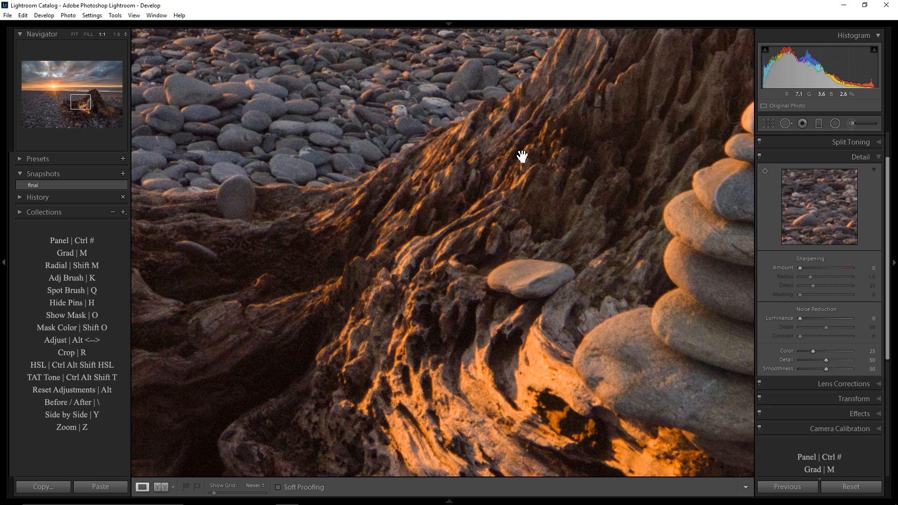
pyautogui.moveTo(524, 156); pyautogui.dragTo(397, 257)
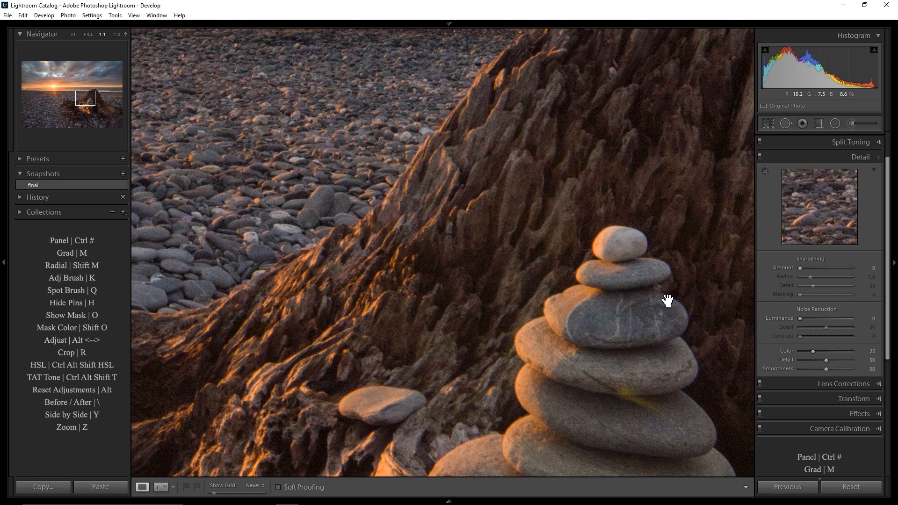
# Sharpen the photo with an amount of 80 and a radius of 0.5
pyautogui.moveTo(802, 268); pyautogui.dragTo(826, 267)
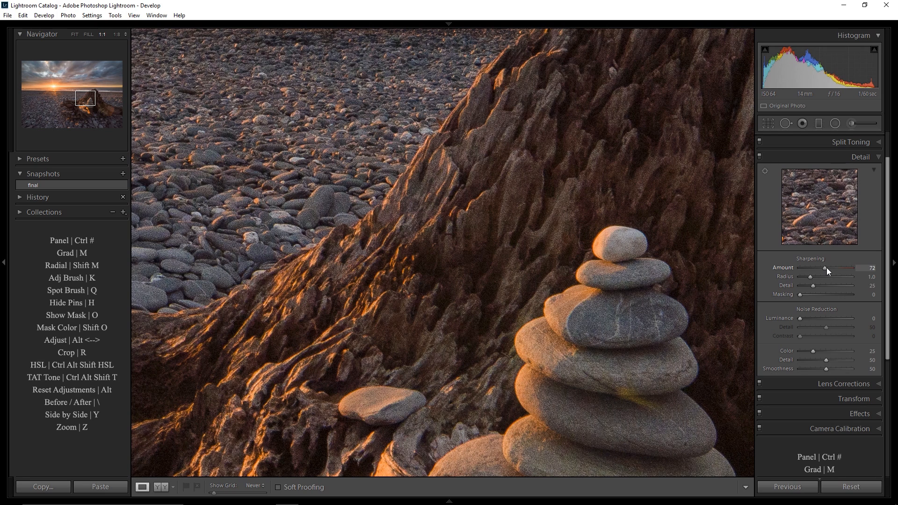
pyautogui.moveTo(673, 354); pyautogui.dragTo(633, 263)
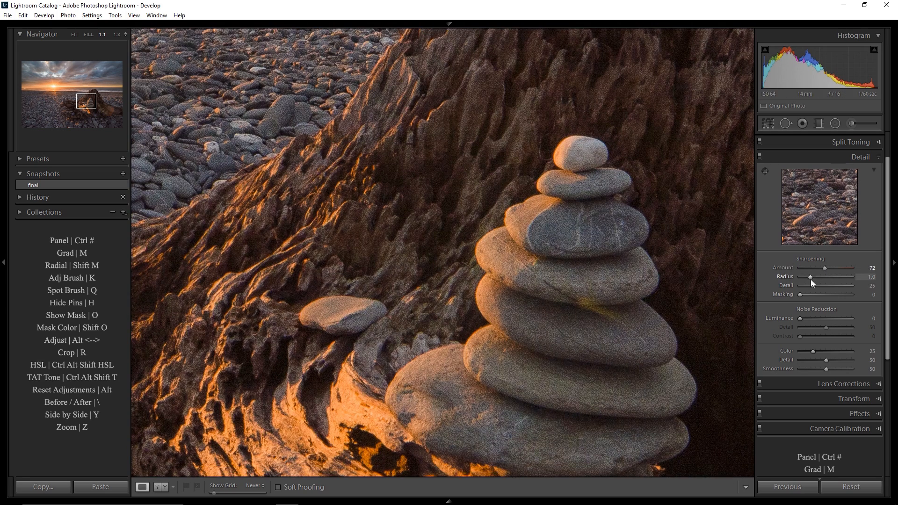
pyautogui.moveTo(811, 277); pyautogui.dragTo(836, 277)
pyautogui.moveTo(837, 276); pyautogui.dragTo(762, 275)
pyautogui.moveTo(825, 267); pyautogui.dragTo(827, 267)
# Inspect the sharpened texture and noise across the driftwood, stacked stones and pebbles at 1:1
pyautogui.moveTo(577, 147); pyautogui.dragTo(532, 275)
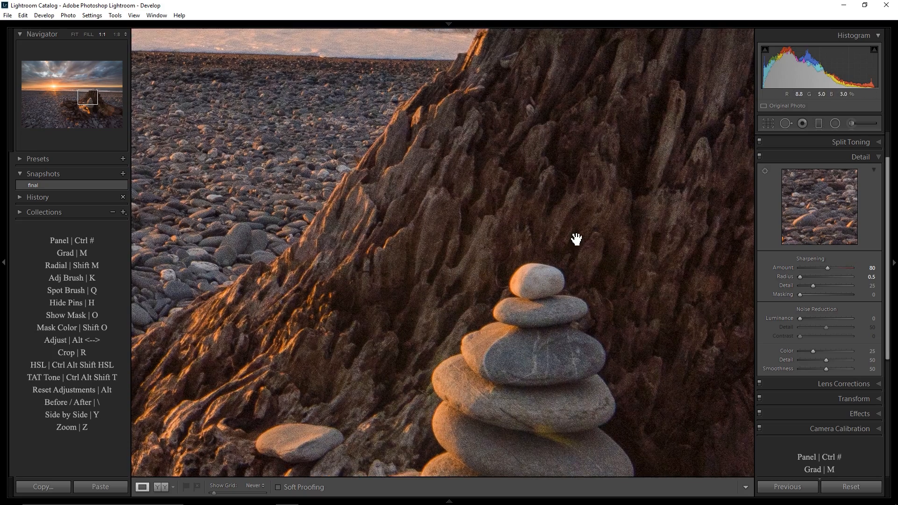
pyautogui.moveTo(576, 241); pyautogui.dragTo(585, 173)
pyautogui.moveTo(447, 321); pyautogui.dragTo(582, 150)
pyautogui.moveTo(441, 347); pyautogui.dragTo(425, 214)
pyautogui.moveTo(439, 264); pyautogui.dragTo(456, 359)
pyautogui.moveTo(481, 393); pyautogui.dragTo(485, 266)
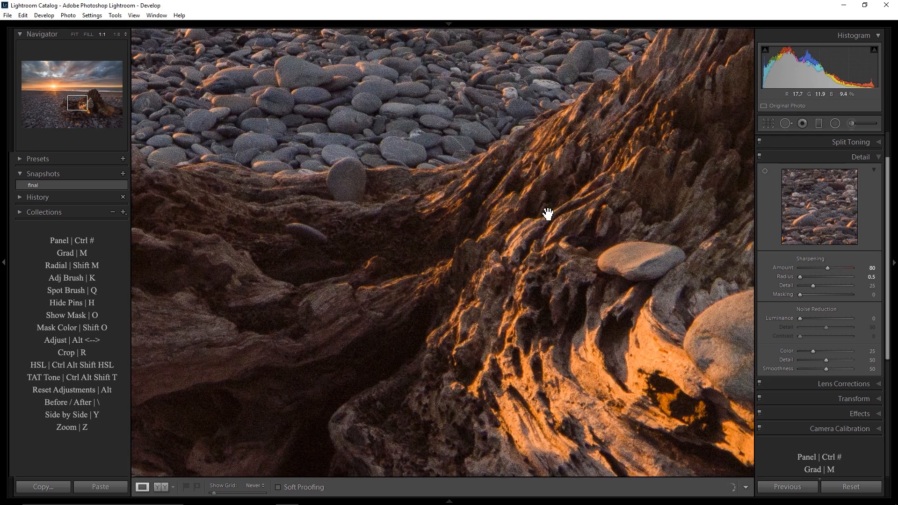
pyautogui.moveTo(545, 213); pyautogui.dragTo(530, 270)
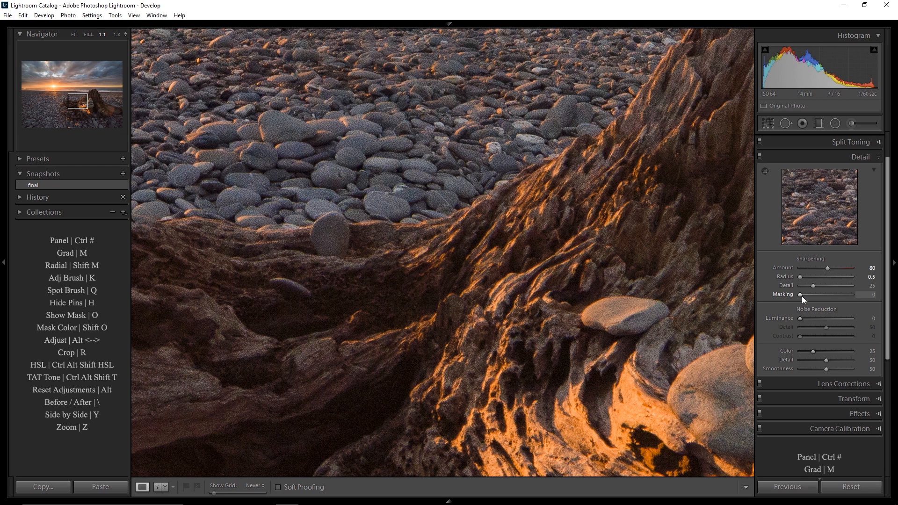
# Fit the whole photo in view and limit the sharpening to strong edges with a masking value of 93
pyautogui.click(626, 209)
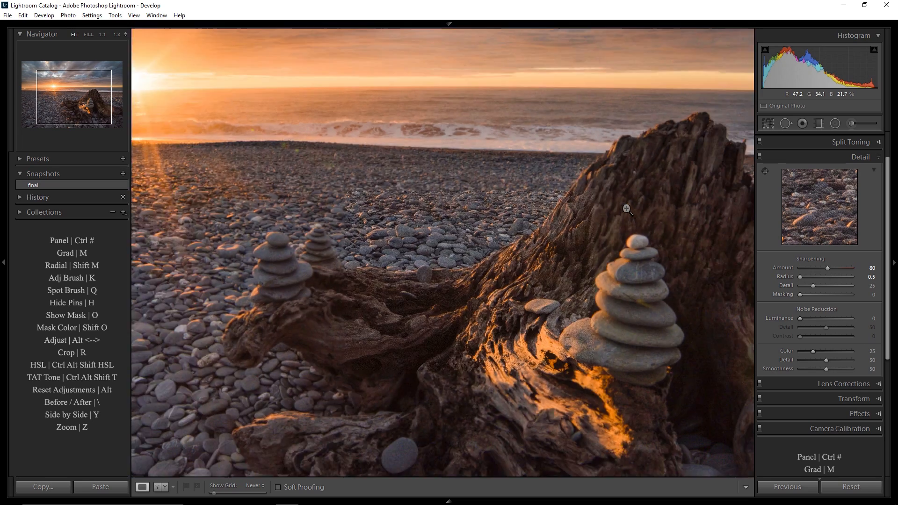
pyautogui.press('alt')
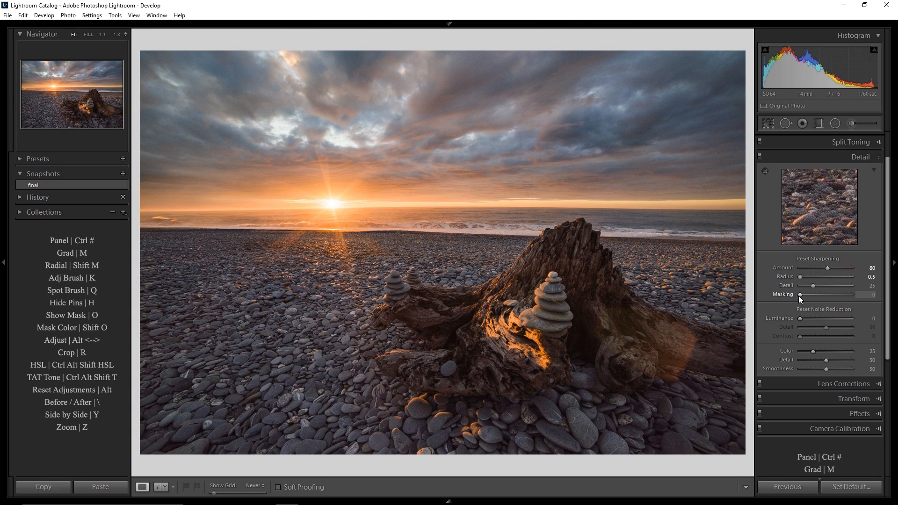
pyautogui.press('alt')
pyautogui.moveTo(801, 294); pyautogui.dragTo(849, 290)
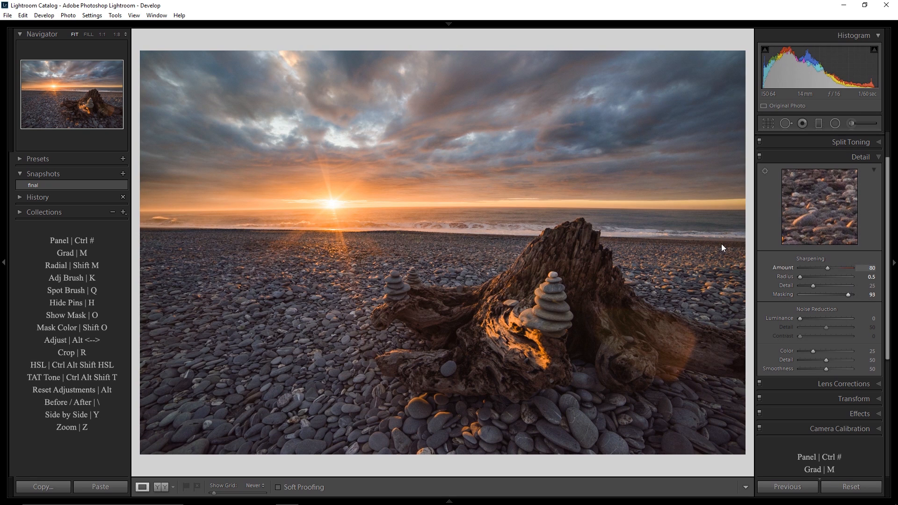
# Reduce noise in the driftwood shadows with a luminance noise reduction of 23 and a contrast of 21
pyautogui.click(470, 289)
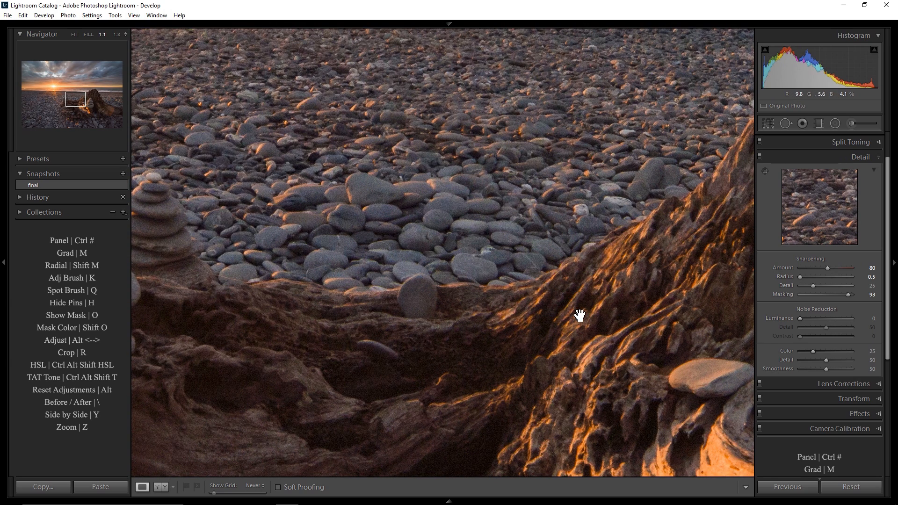
pyautogui.moveTo(575, 306); pyautogui.dragTo(545, 287)
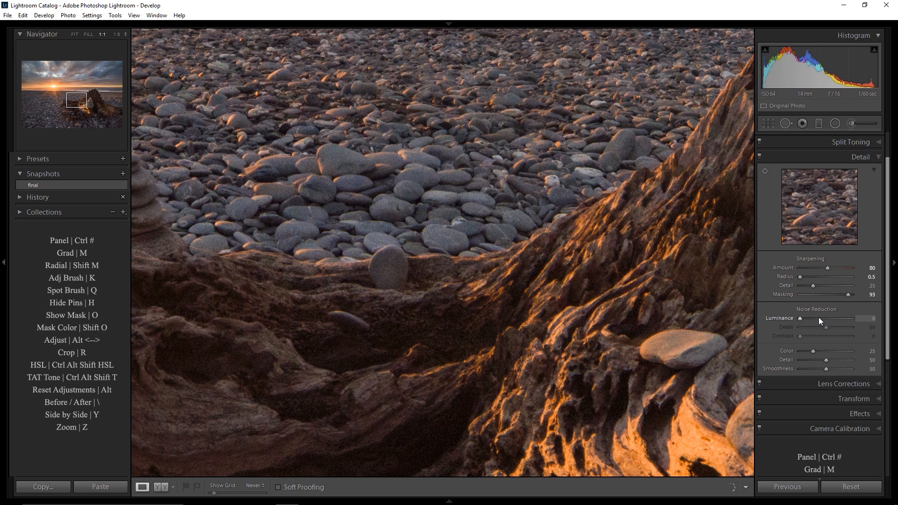
pyautogui.click(817, 318)
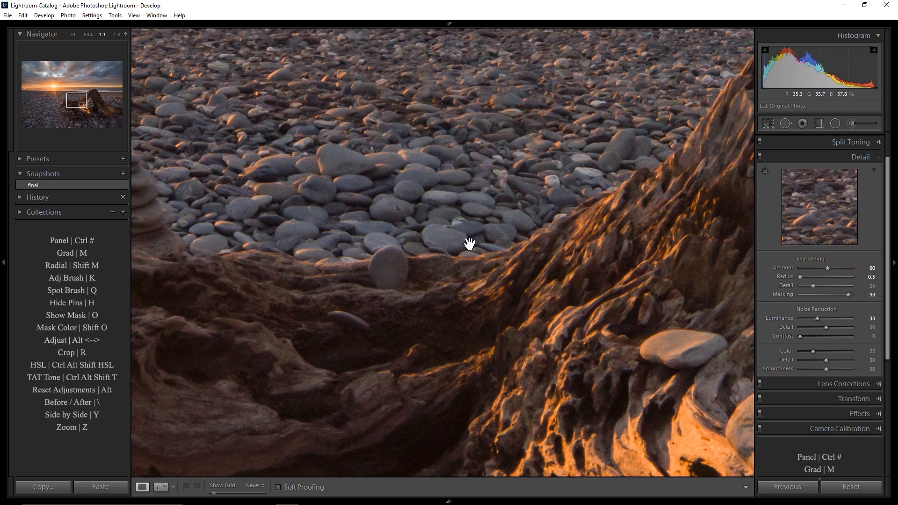
pyautogui.moveTo(351, 237); pyautogui.dragTo(465, 192)
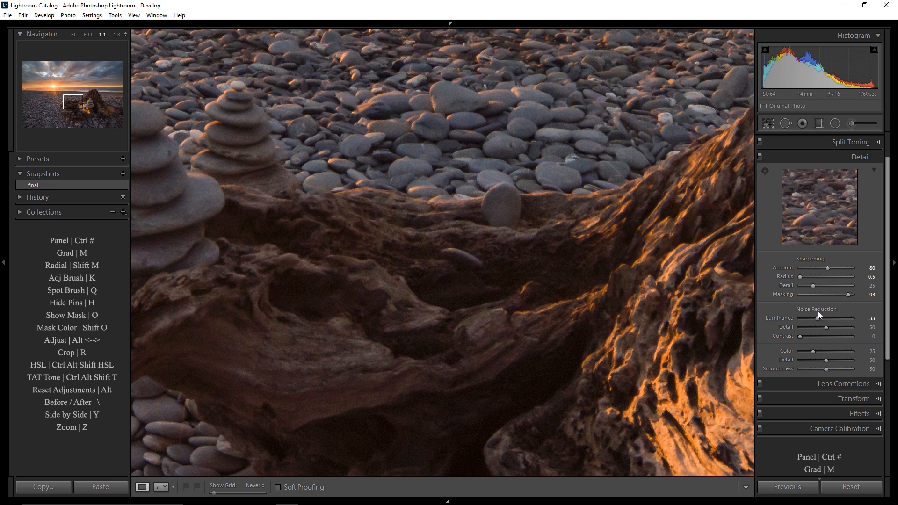
pyautogui.click(810, 337)
pyautogui.moveTo(507, 266); pyautogui.dragTo(660, 341)
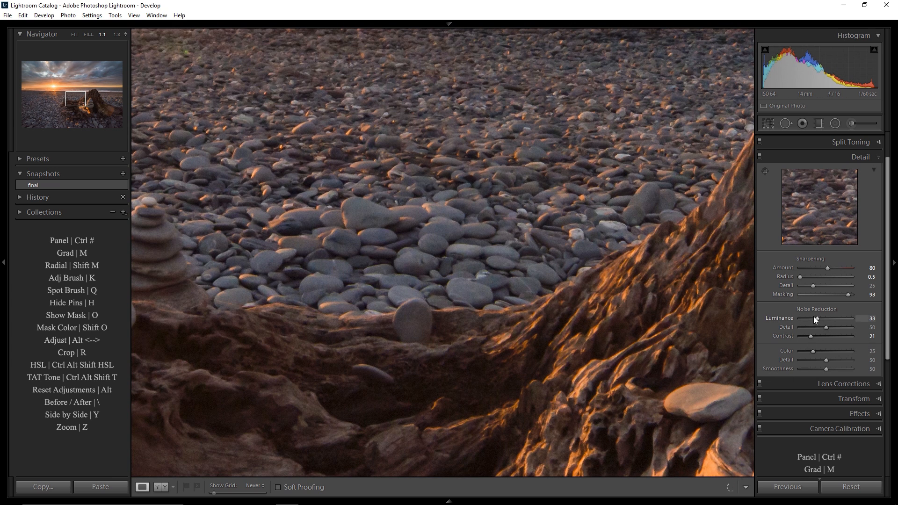
pyautogui.moveTo(616, 226)
pyautogui.mouseDown()
pyautogui.moveTo(467, 331)
pyautogui.moveTo(567, 203)
pyautogui.moveTo(535, 248)
pyautogui.mouseUp()
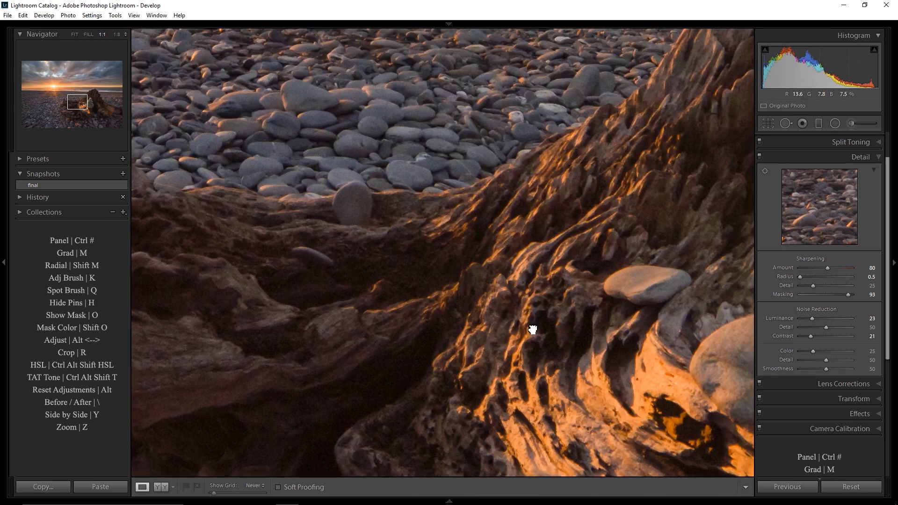
# Check the noise-reduced driftwood, pebbles and stacked stones at 1:1 for softness and remaining grain
pyautogui.moveTo(533, 327); pyautogui.dragTo(517, 206)
pyautogui.moveTo(491, 131); pyautogui.dragTo(530, 303)
pyautogui.moveTo(420, 206)
pyautogui.mouseDown()
pyautogui.moveTo(473, 313)
pyautogui.moveTo(541, 355)
pyautogui.mouseUp()
pyautogui.moveTo(599, 300); pyautogui.dragTo(454, 187)
pyautogui.moveTo(675, 286); pyautogui.dragTo(525, 273)
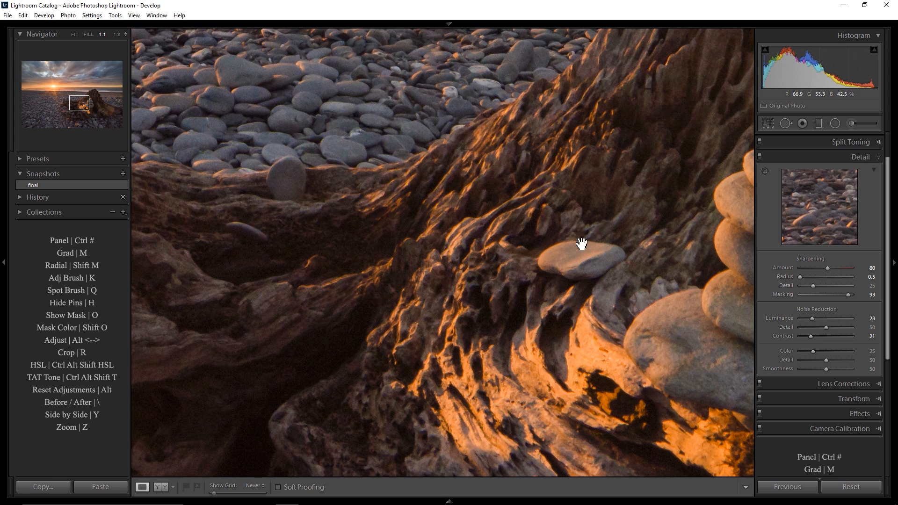
pyautogui.moveTo(579, 248); pyautogui.dragTo(353, 289)
pyautogui.moveTo(458, 262); pyautogui.dragTo(426, 288)
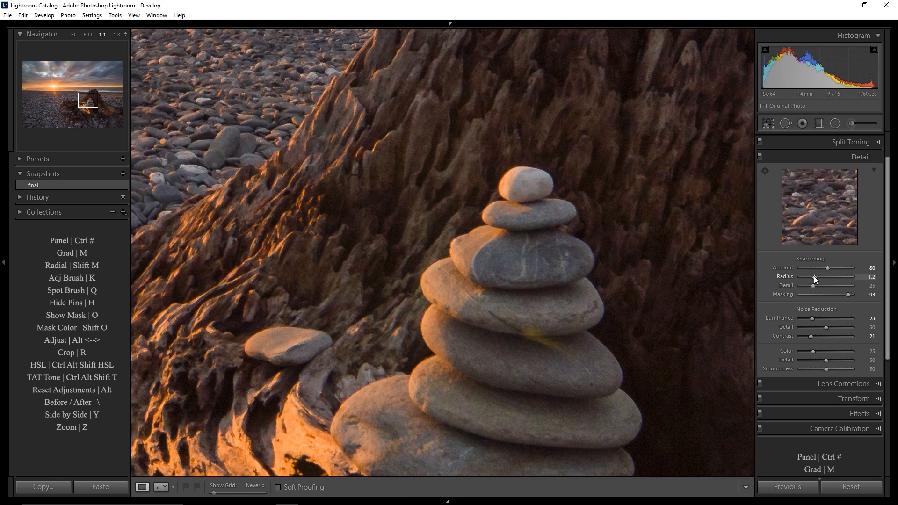
# Set the sharpening radius to 1.6 while judging the stone stack, and return to the full-photo view
pyautogui.moveTo(813, 277); pyautogui.dragTo(808, 277)
pyautogui.moveTo(621, 230); pyautogui.dragTo(663, 271)
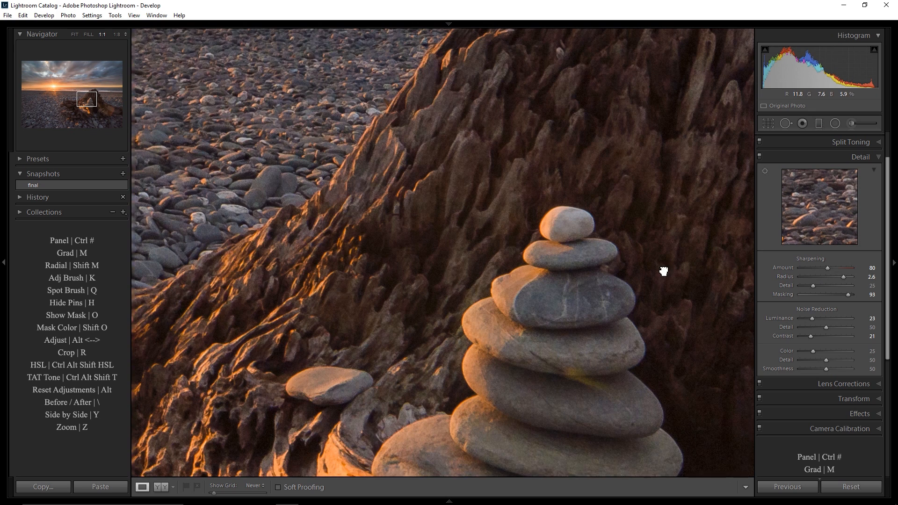
pyautogui.moveTo(831, 278); pyautogui.dragTo(824, 277)
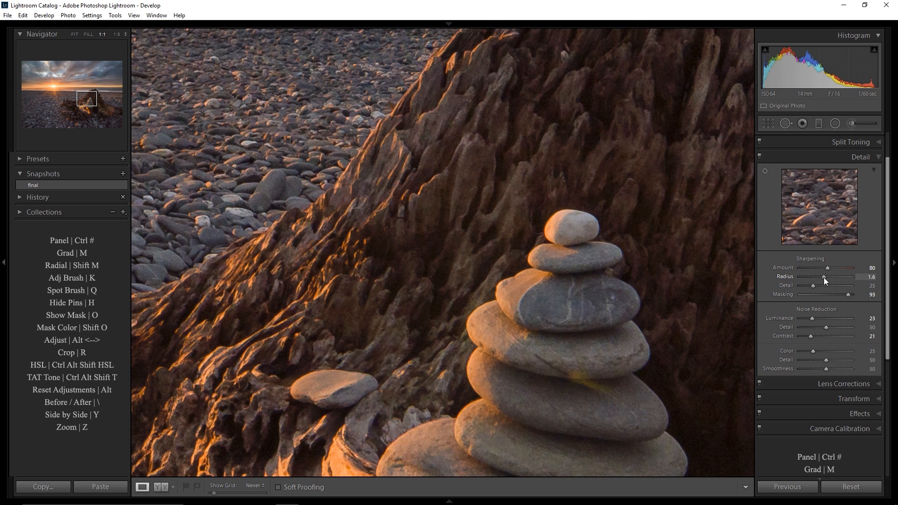
pyautogui.moveTo(552, 374); pyautogui.dragTo(580, 322)
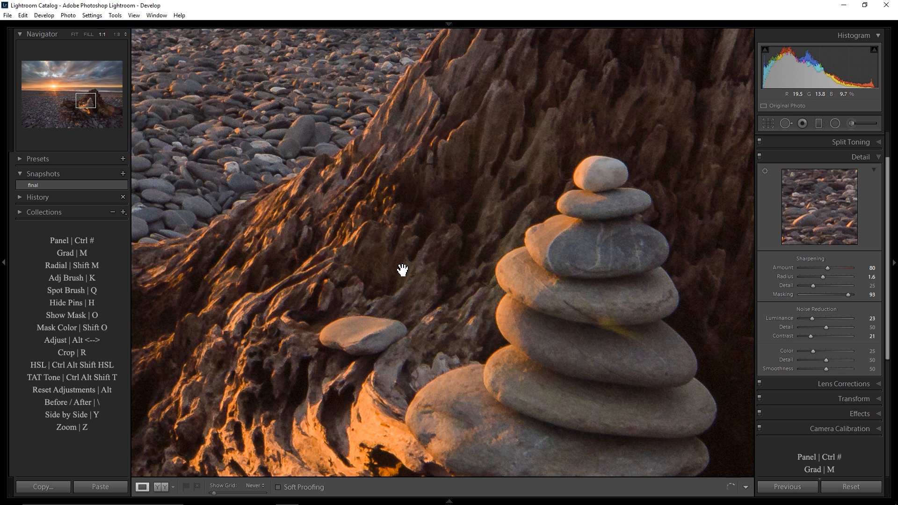
pyautogui.click(401, 267)
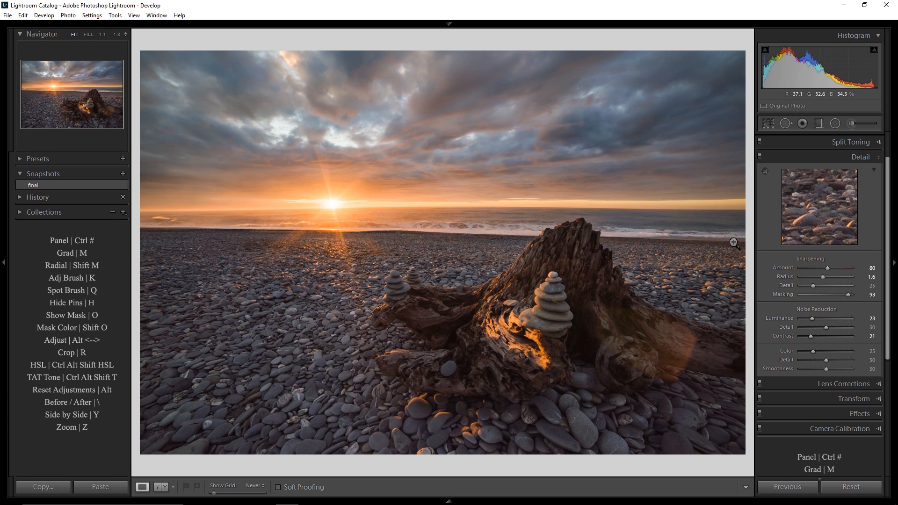
# Enable lens profile corrections using the Nikon AF NIKKOR 14mm profile
pyautogui.click(877, 158)
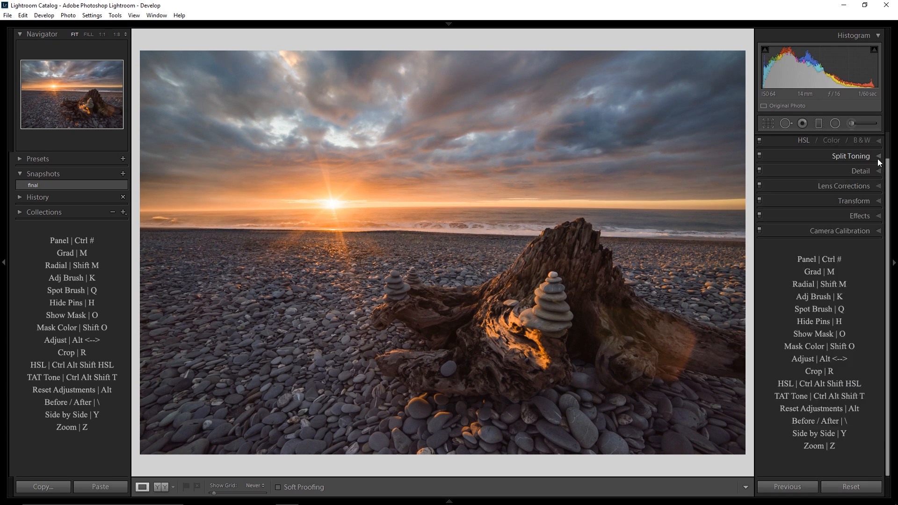
pyautogui.click(862, 186)
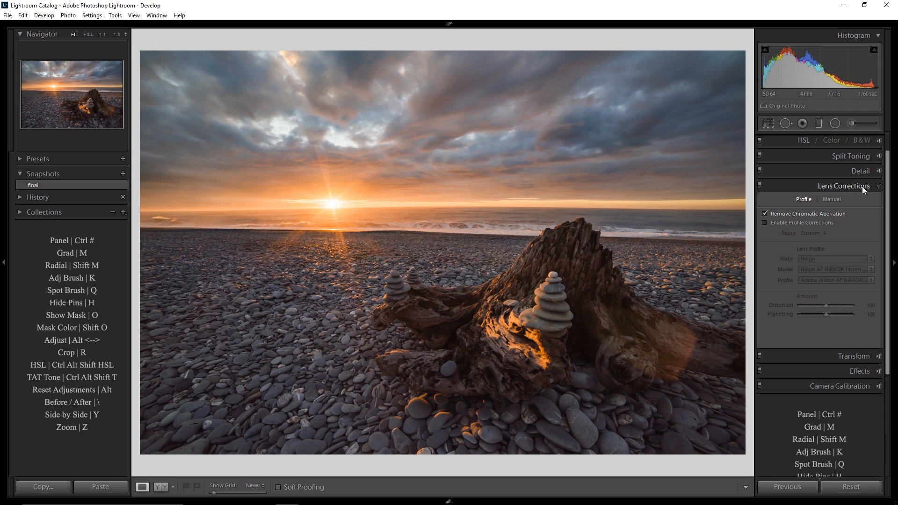
pyautogui.click(765, 223)
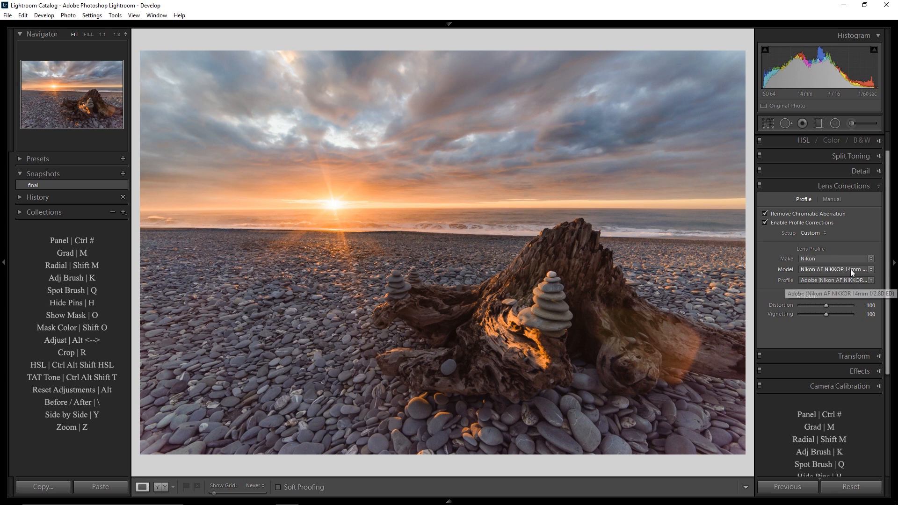
# Switch the lens correction make to Rokinon, using the Rokinon 14mm f/2.8 ED profile
pyautogui.click(857, 259)
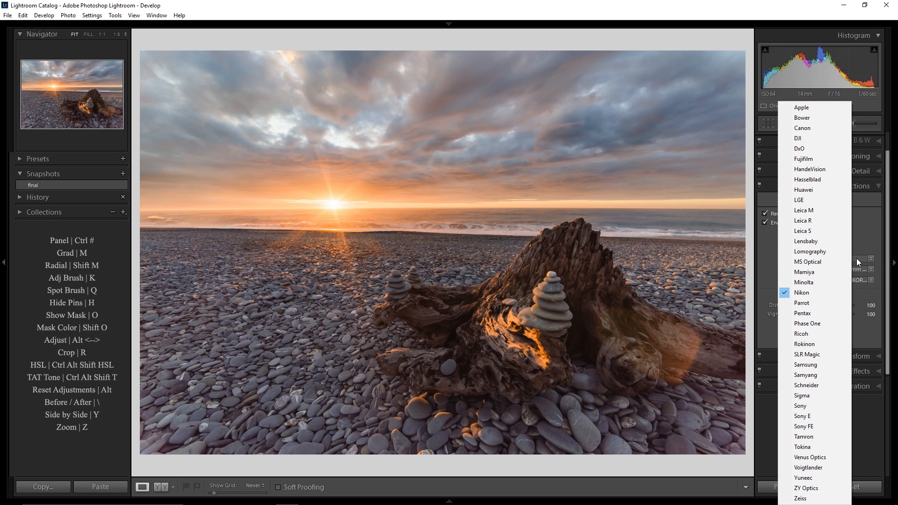
pyautogui.click(815, 343)
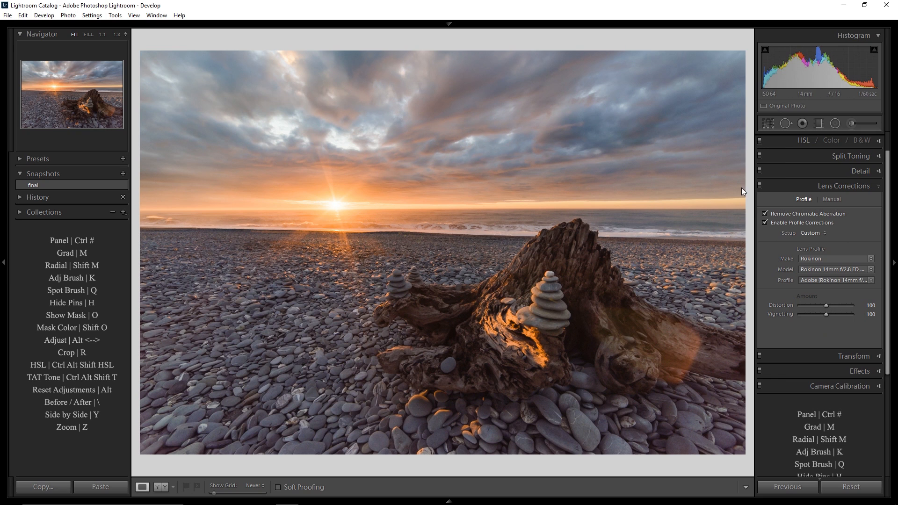
# Straighten the horizon by rotating the crop to an angle of 0.27, keeping the original aspect ratio
pyautogui.press('r')
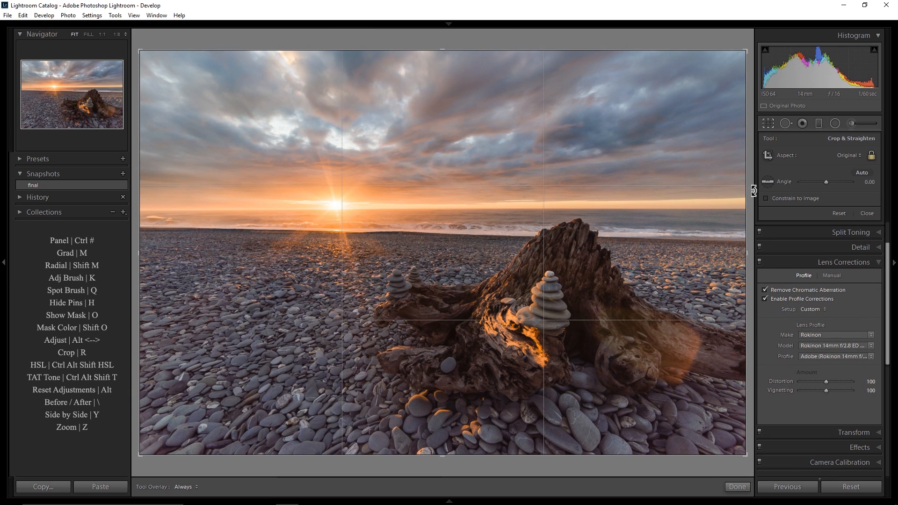
pyautogui.moveTo(753, 190); pyautogui.dragTo(754, 191)
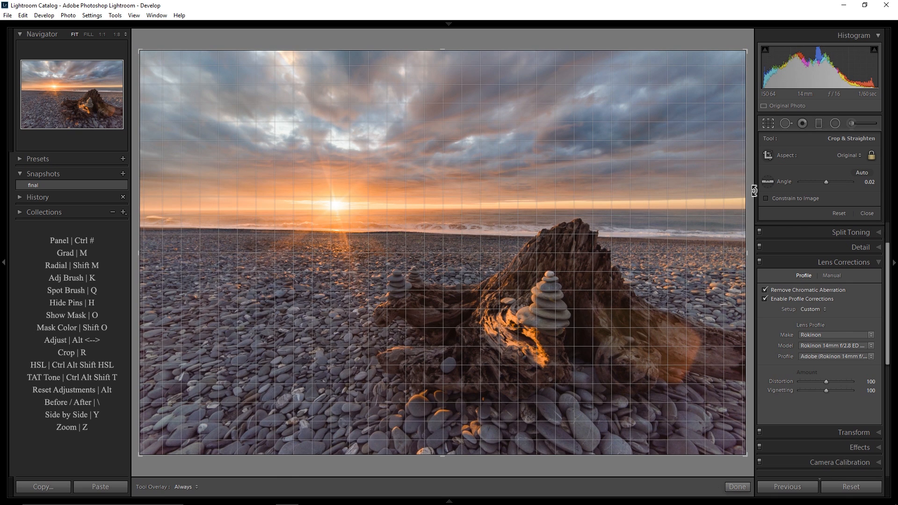
pyautogui.moveTo(754, 191); pyautogui.dragTo(755, 192)
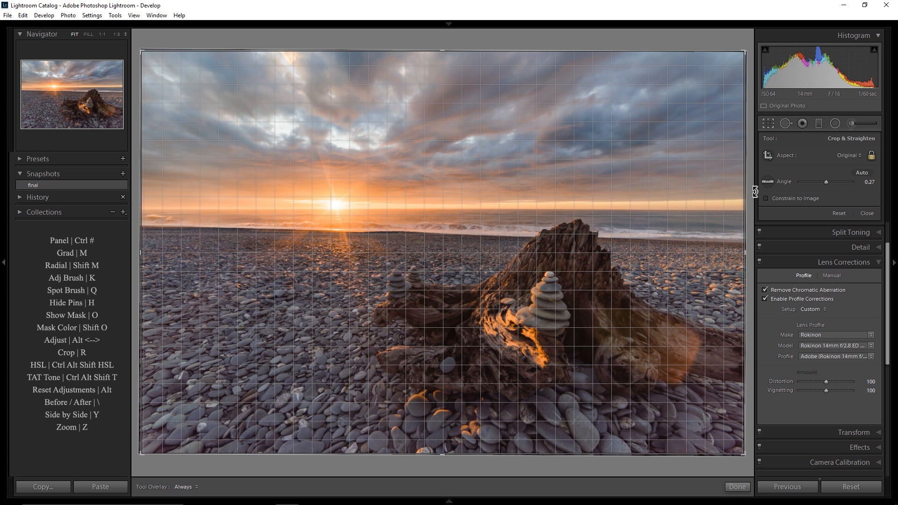
pyautogui.moveTo(754, 192); pyautogui.dragTo(754, 189)
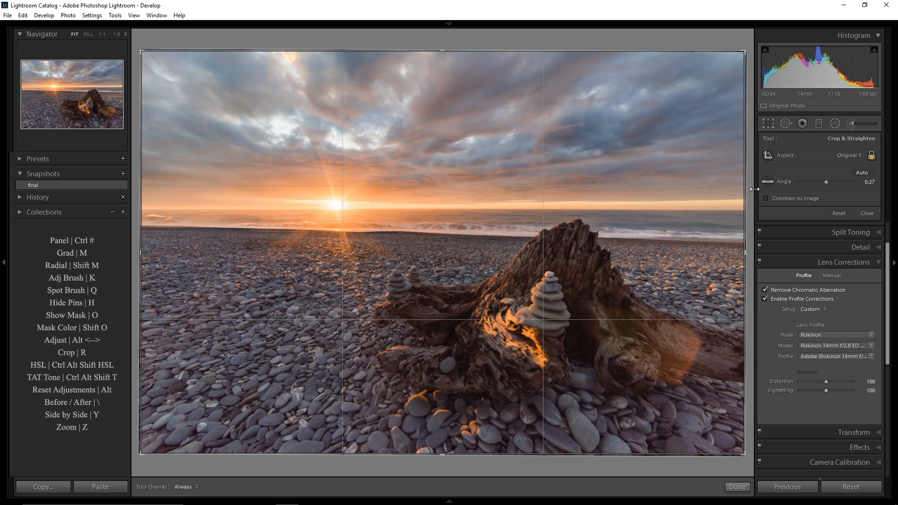
pyautogui.press('r')
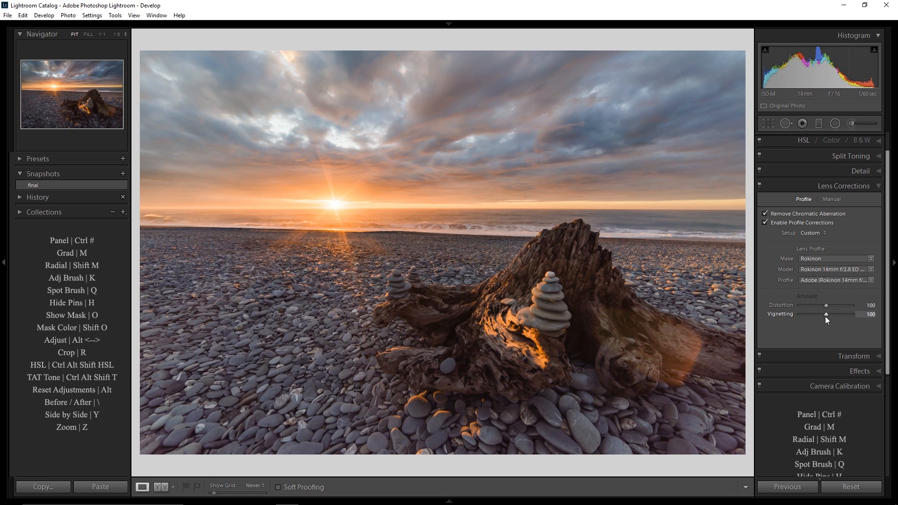
# Set the lens profile's vignetting correction amount to 61
pyautogui.moveTo(826, 316); pyautogui.dragTo(816, 315)
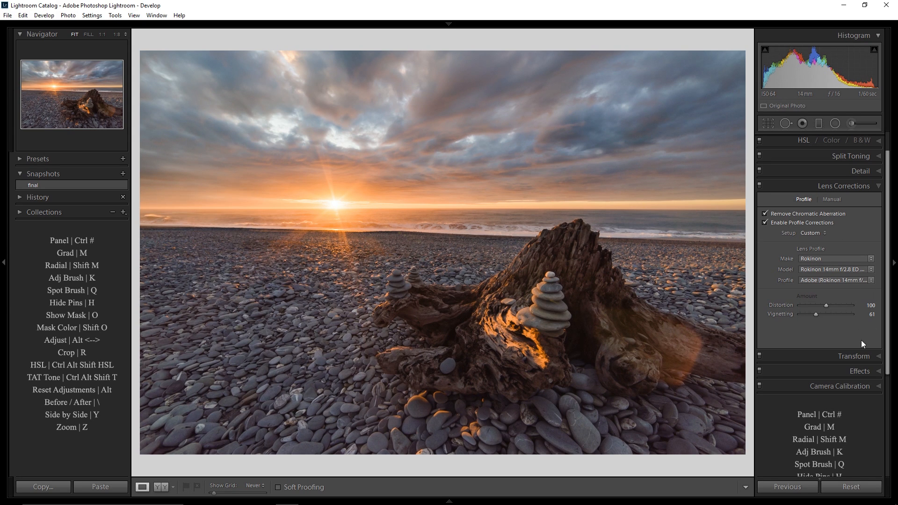
# Add a Highlight Priority post-crop vignette with an amount of −19 and compare the photo side by side with its original
pyautogui.click(861, 369)
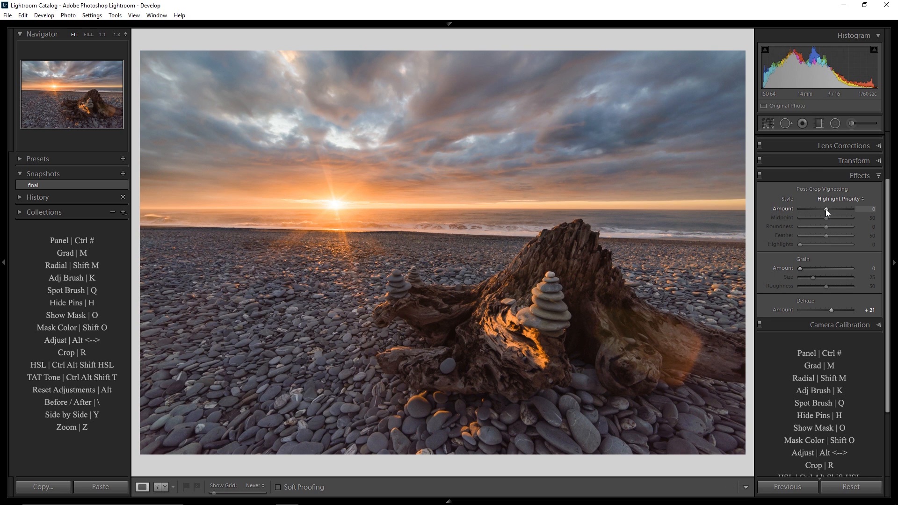
pyautogui.moveTo(826, 209); pyautogui.dragTo(820, 209)
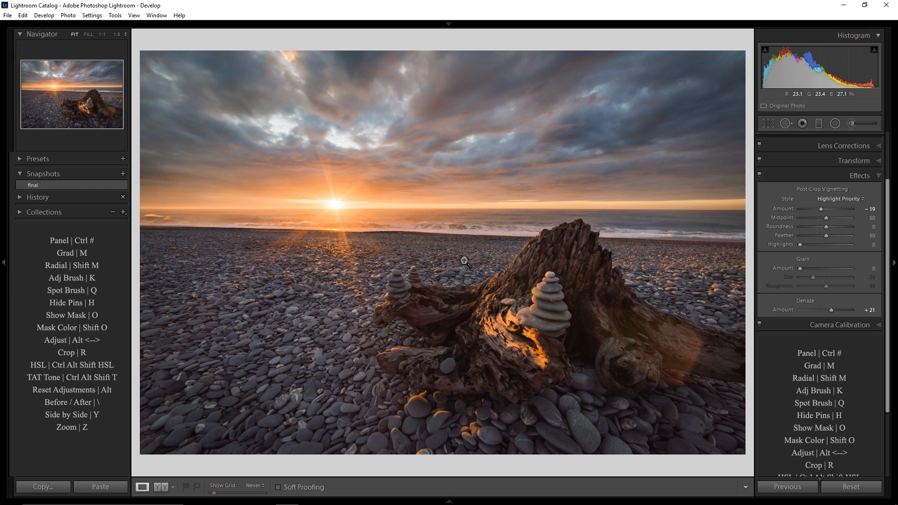
pyautogui.press('y')
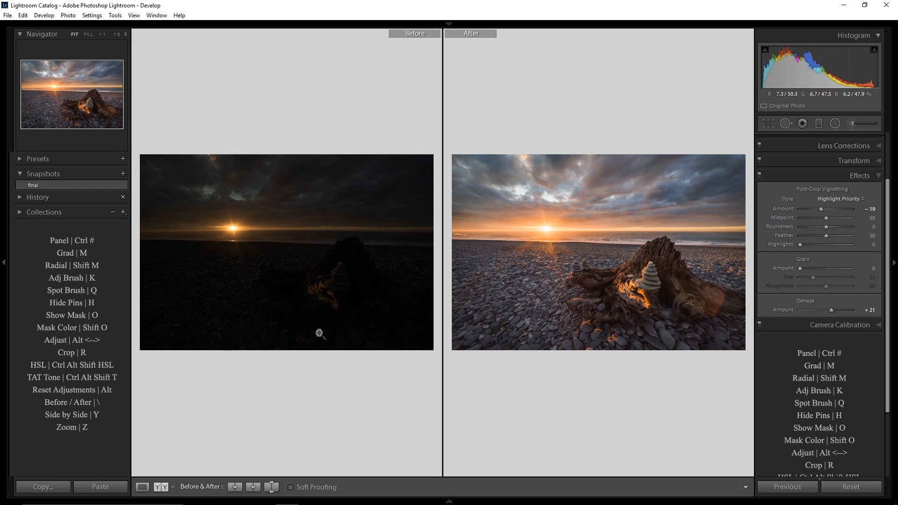